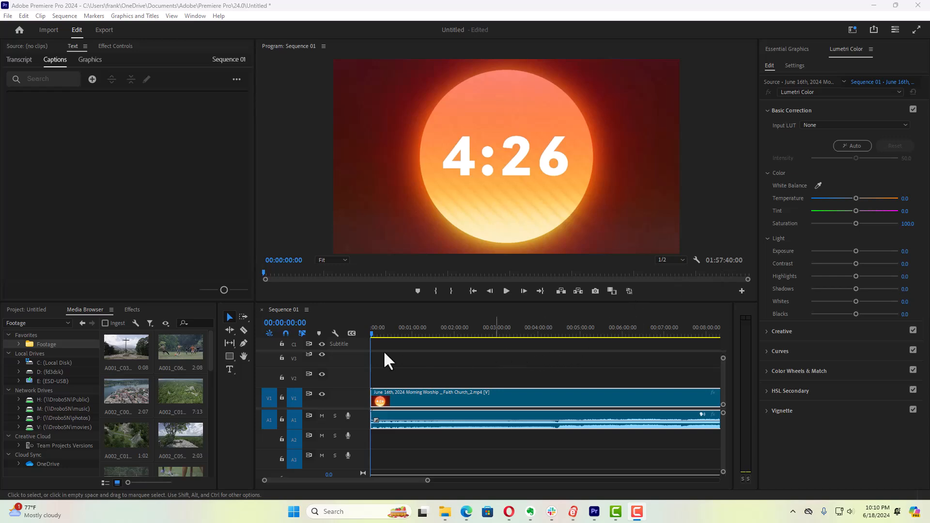
Split the morning worship clip with the Razor tool at 01:20:58:13 and 01:25:58:02
left_click_drag(370, 333, 599, 334)
left_click_drag(402, 479, 537, 478)
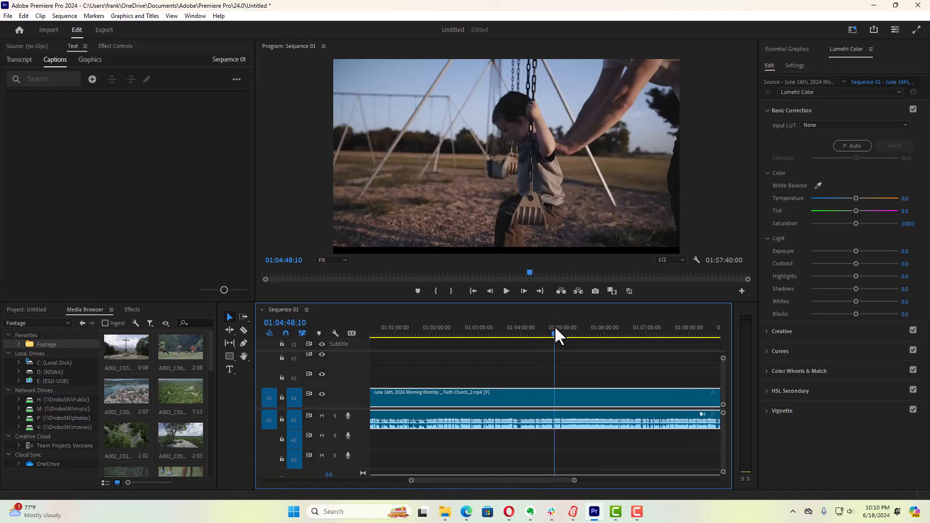
left_click(555, 333)
left_click_drag(555, 333, 524, 333)
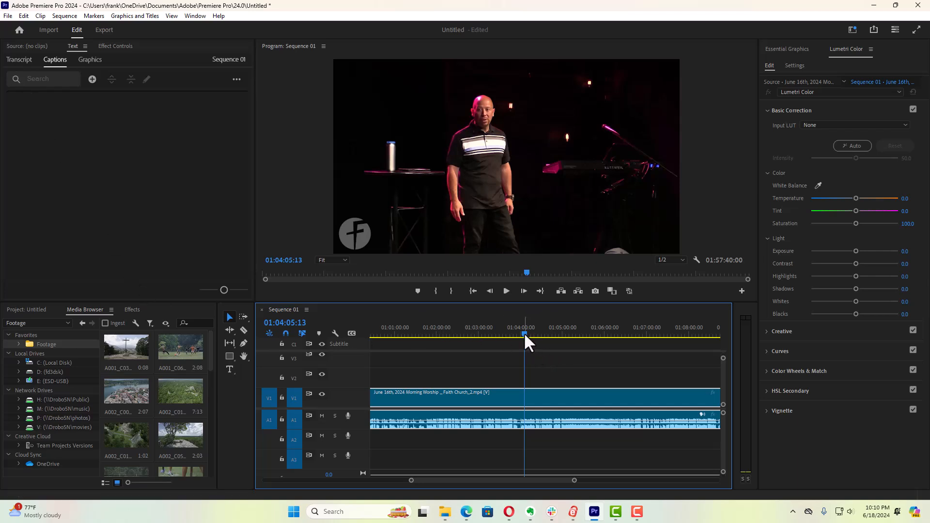
left_click_drag(523, 332, 389, 346)
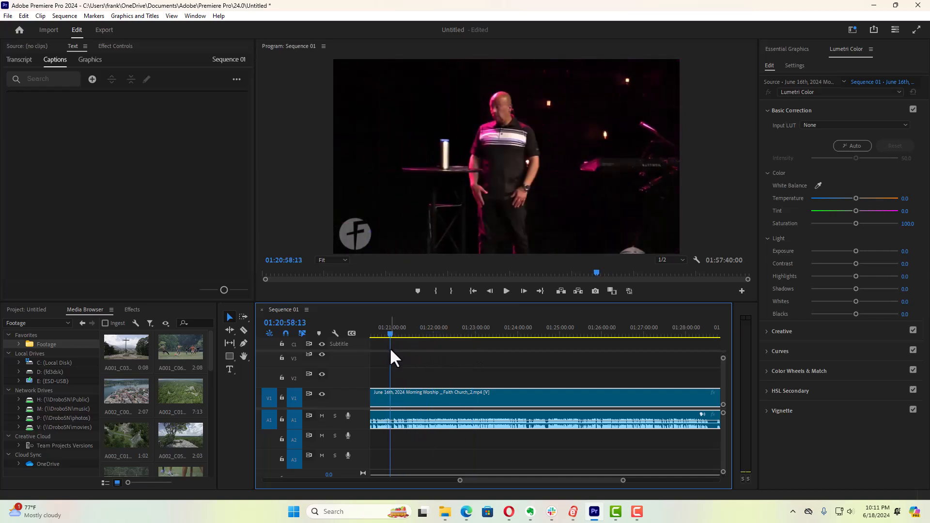
left_click(245, 331)
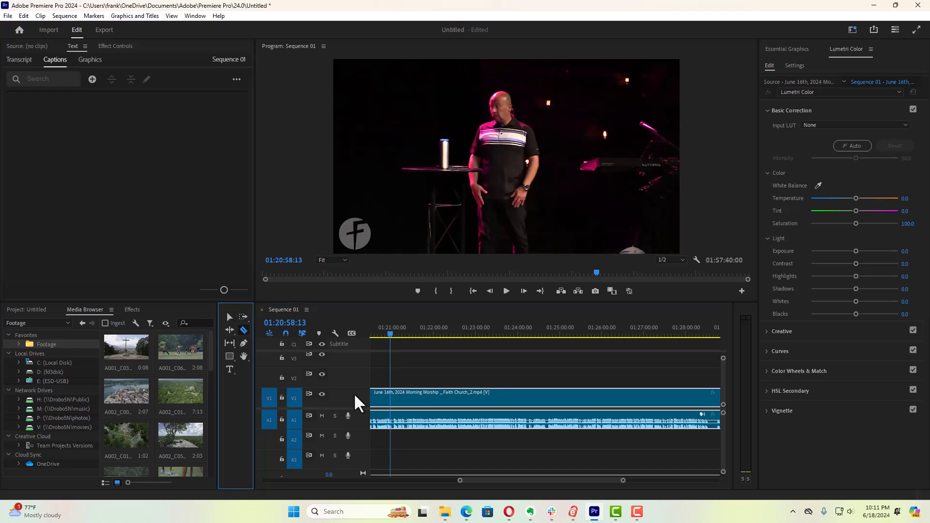
left_click(391, 398)
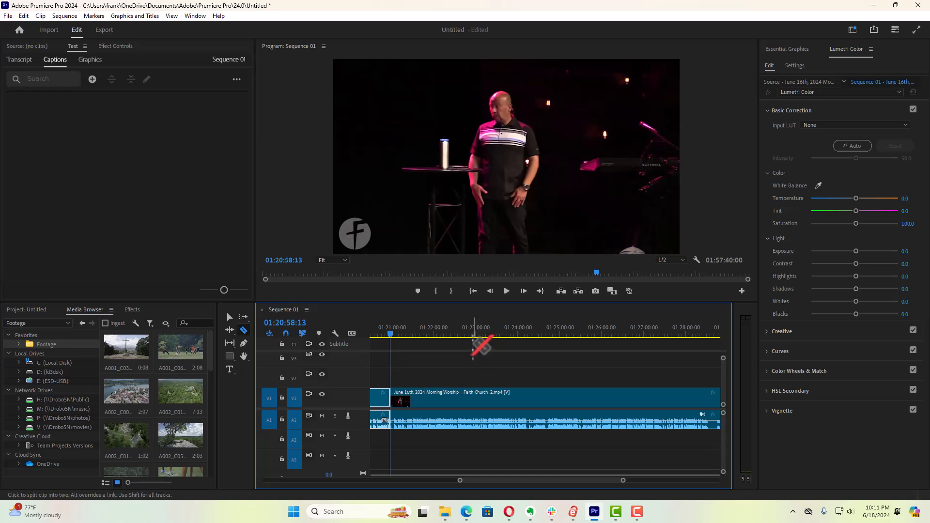
left_click_drag(388, 332, 600, 347)
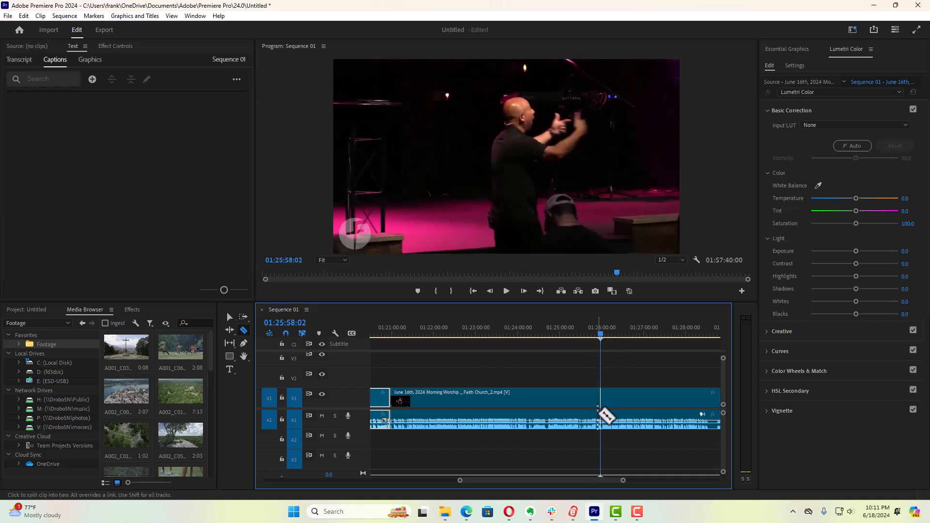
left_click(606, 405)
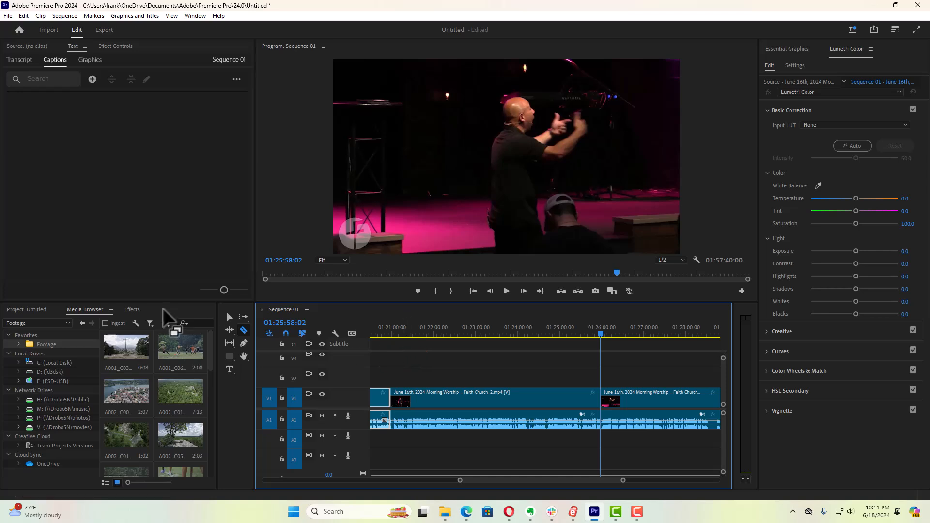
Delete the clip segments before 01:20:58:13 and after 01:25:58:02, keeping only the middle section
left_click(229, 317)
left_click_drag(380, 373, 378, 440)
key("Delete")
left_click_drag(629, 372, 647, 455)
key("Delete")
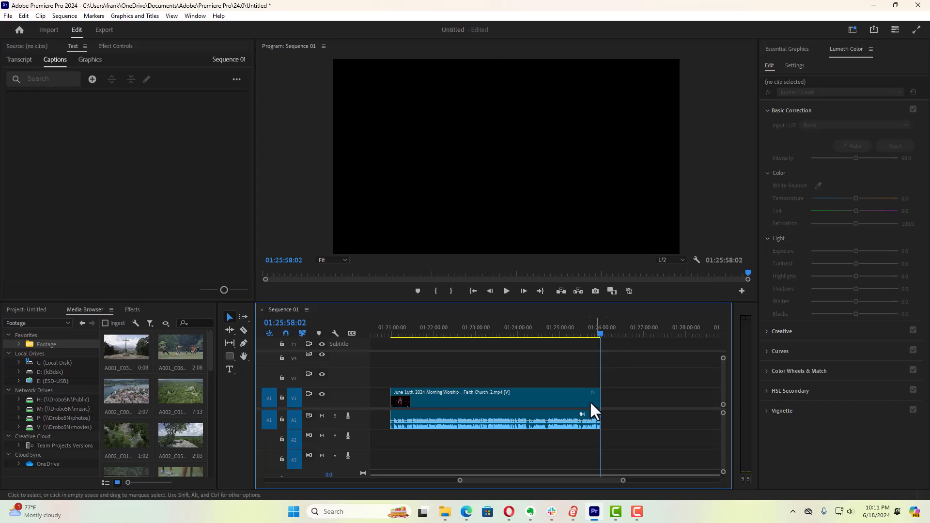
Move the remaining clip to the start of the timeline and place the playhead within it at about 00:01:45:20
left_click_drag(460, 480, 262, 481)
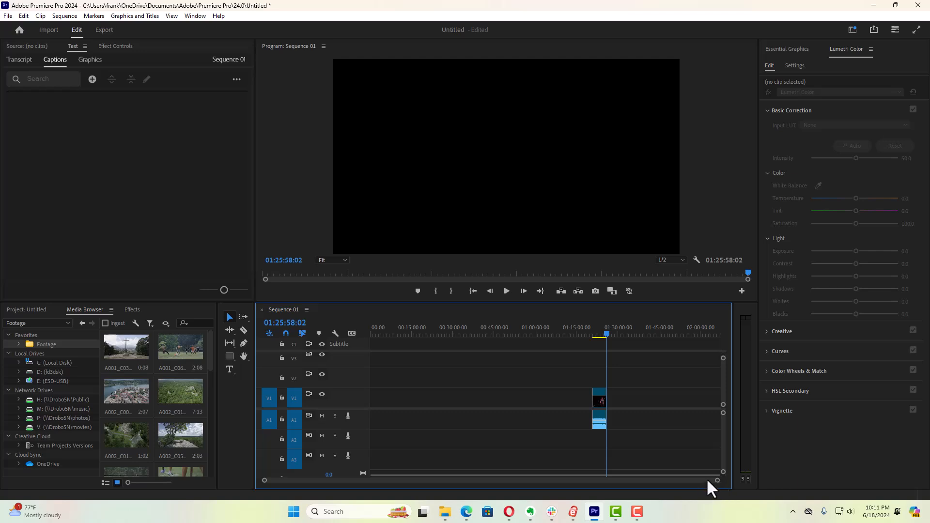
left_click_drag(582, 383, 335, 407)
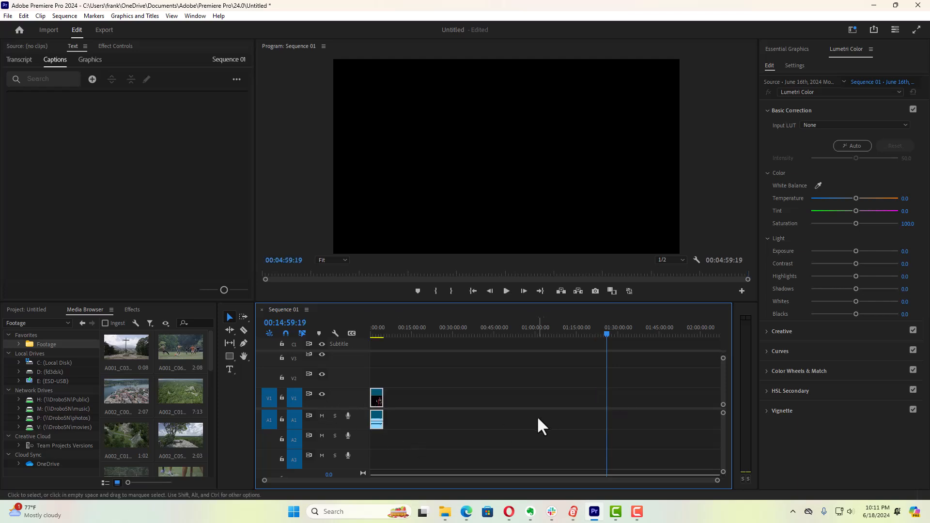
left_click(376, 333)
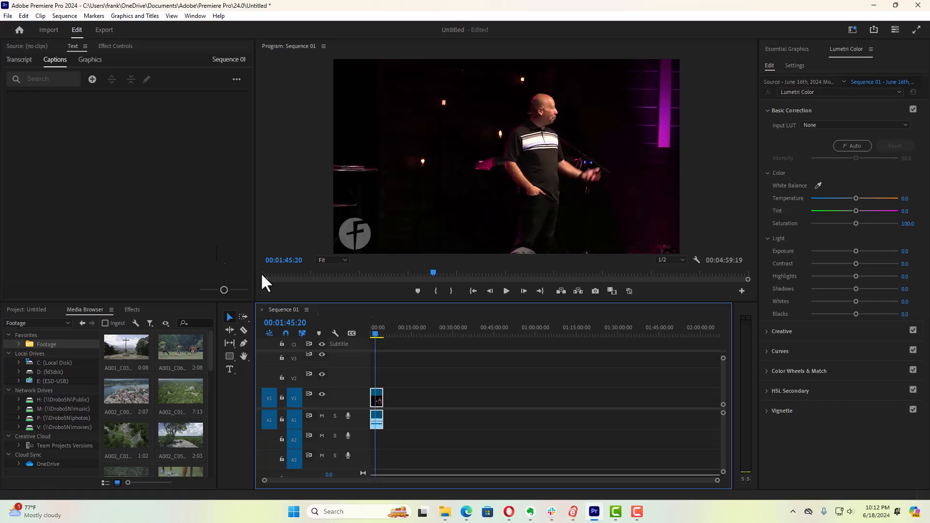
Change the sequence frame size to 720 horizontal by 1280 vertical and accept deleting the preview files
left_click(65, 15)
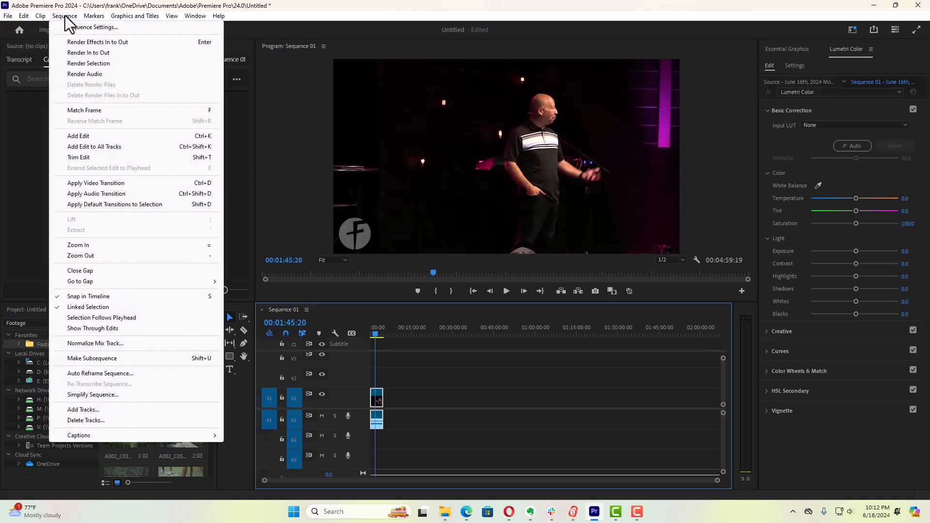
left_click(80, 28)
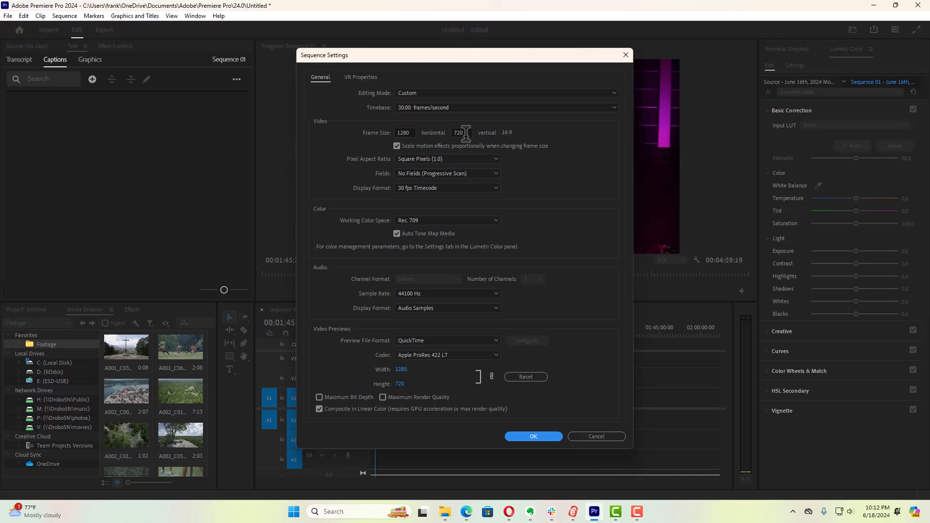
double_click(410, 130)
type("720")
key("Tab")
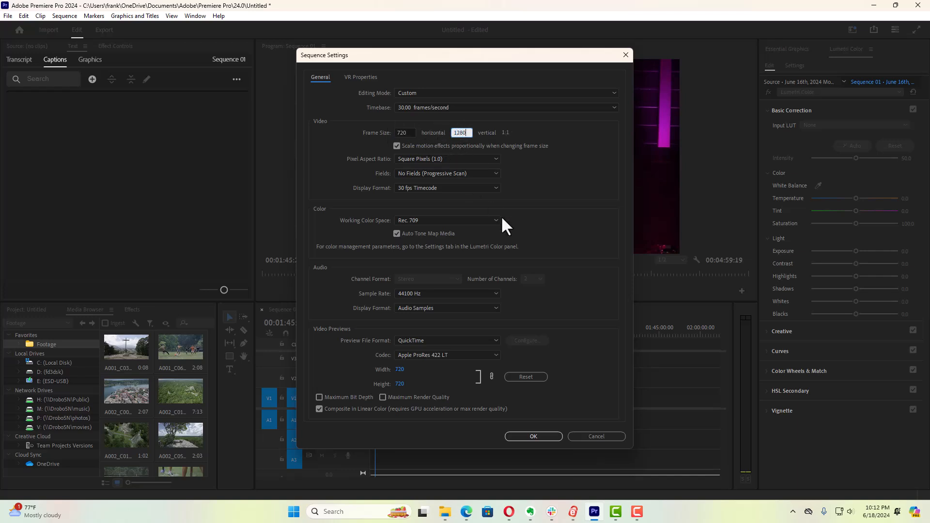
left_click(542, 437)
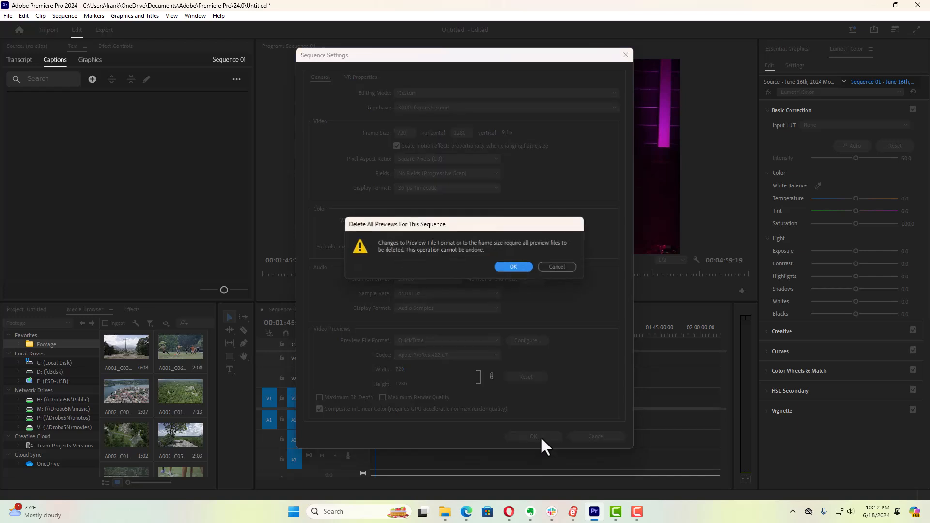
left_click(512, 267)
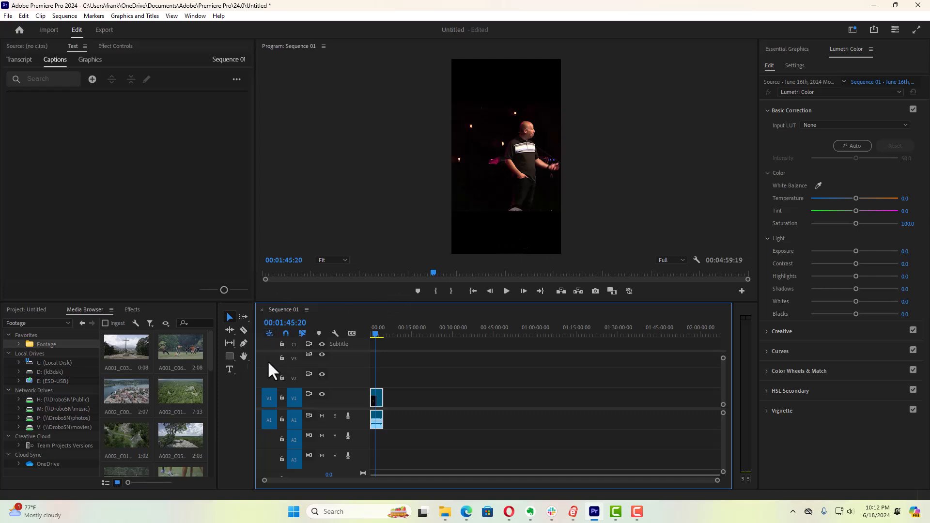
Find the Auto Reframe effect, apply it to the timeline clip and display its effect settings
left_click(132, 310)
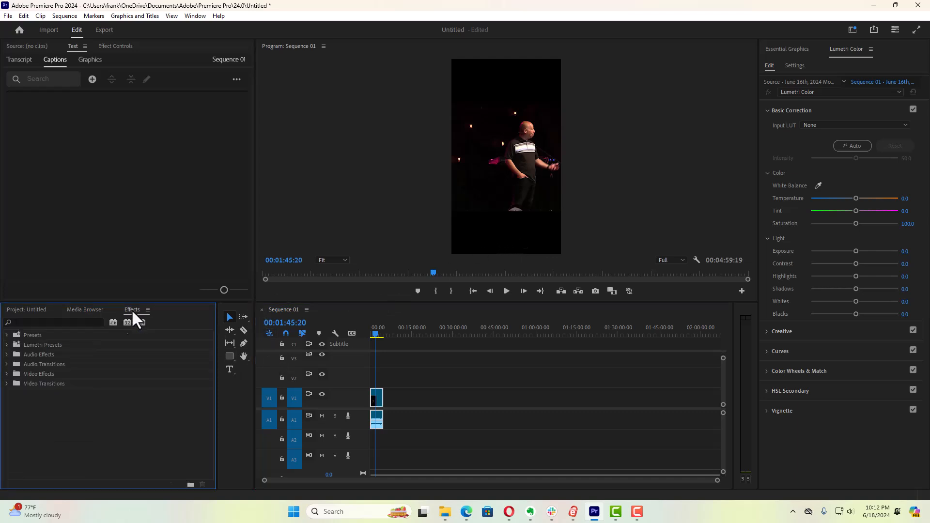
left_click(53, 322)
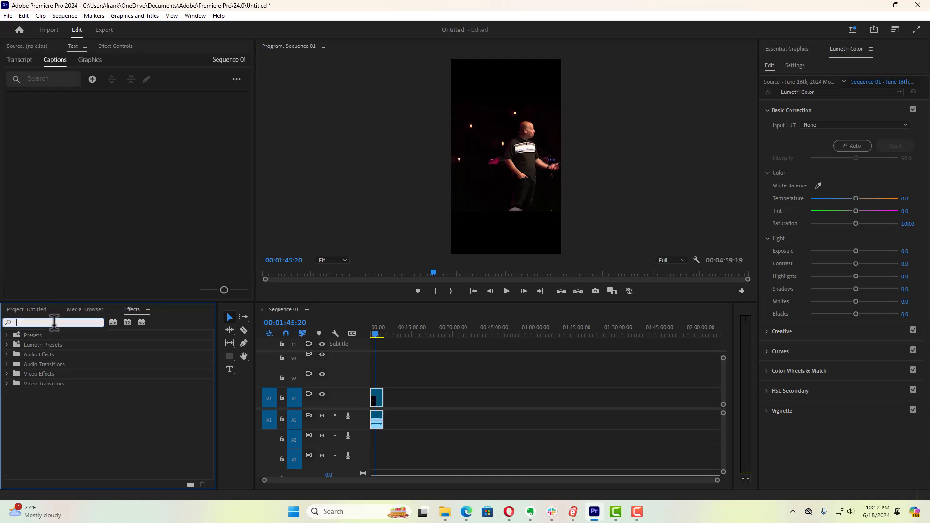
type("auto")
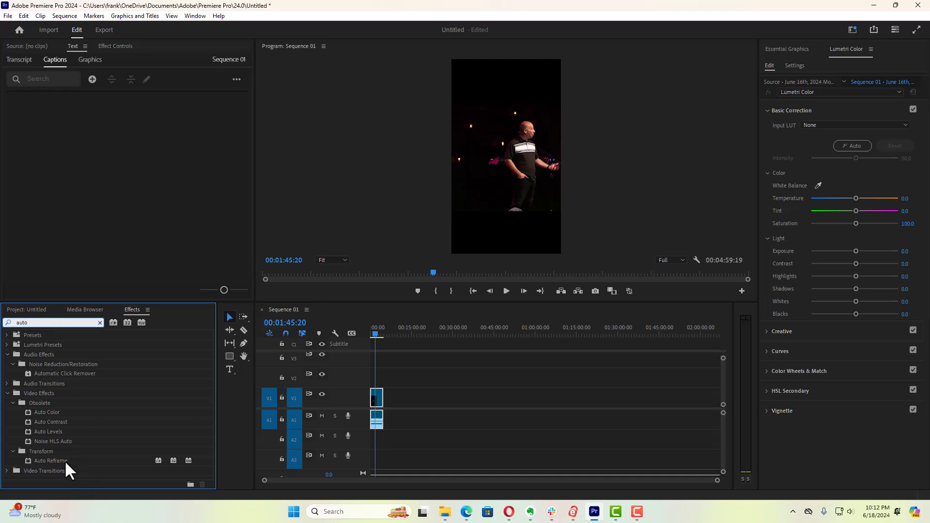
left_click_drag(63, 460, 379, 398)
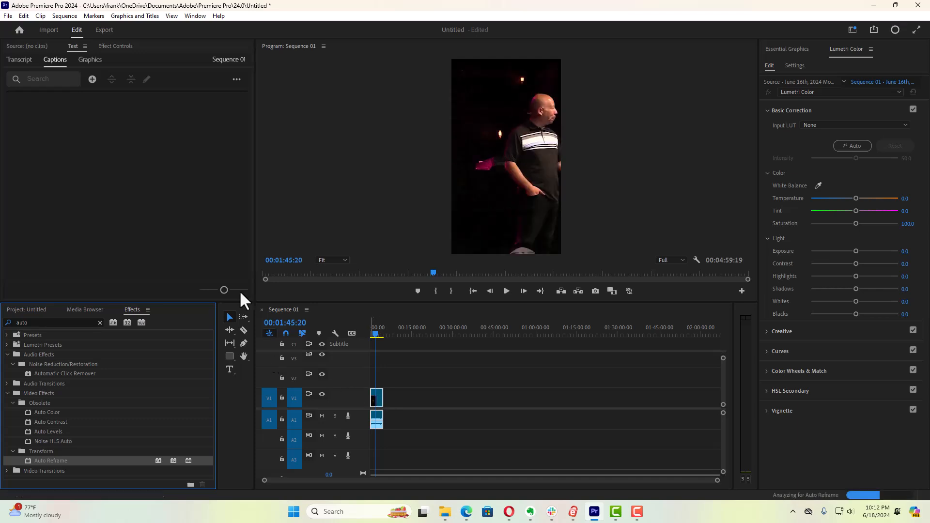
left_click(121, 46)
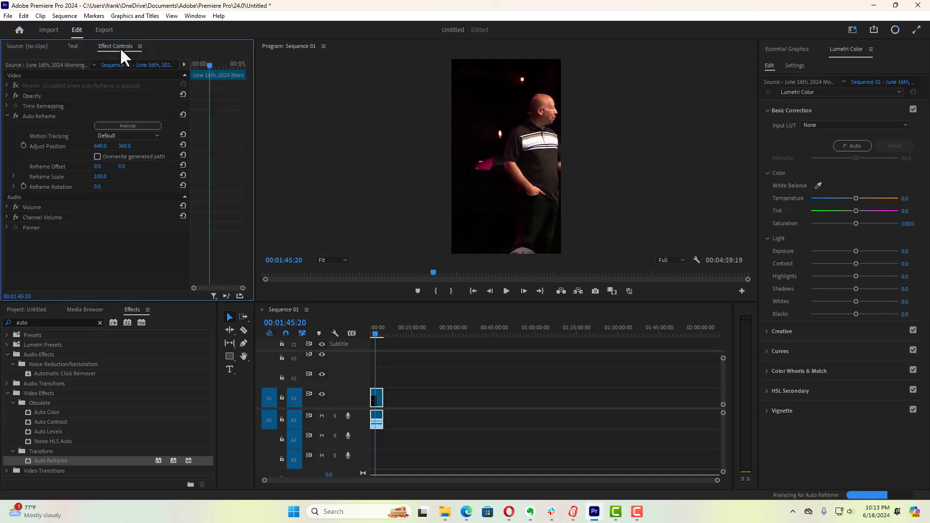
left_click(78, 457)
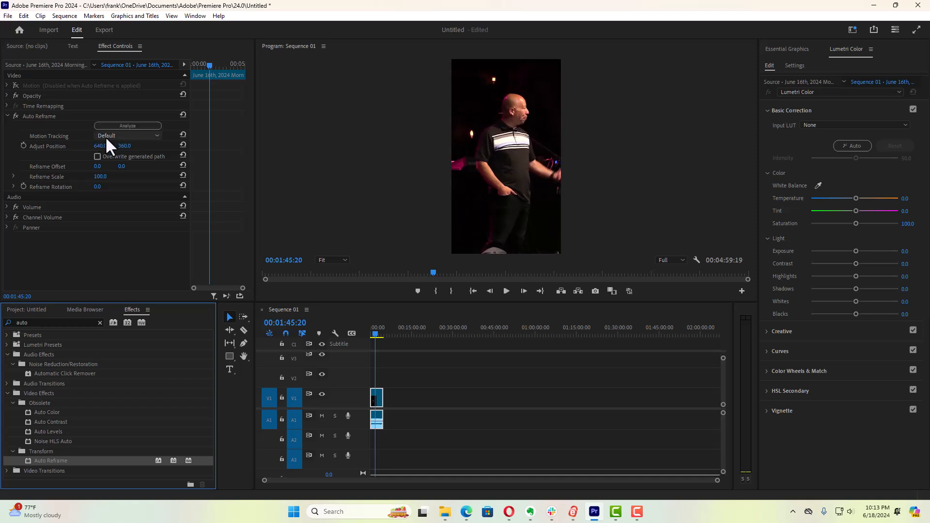
Set Auto Reframe's motion tracking to Faster Motion, analyze the clip and preview the framing at about 00:01:29:03
left_click(118, 136)
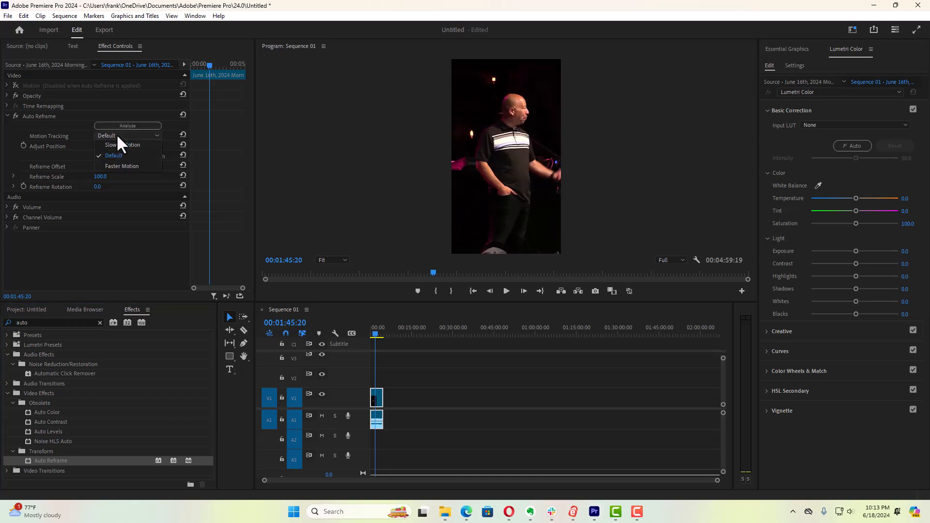
left_click(124, 167)
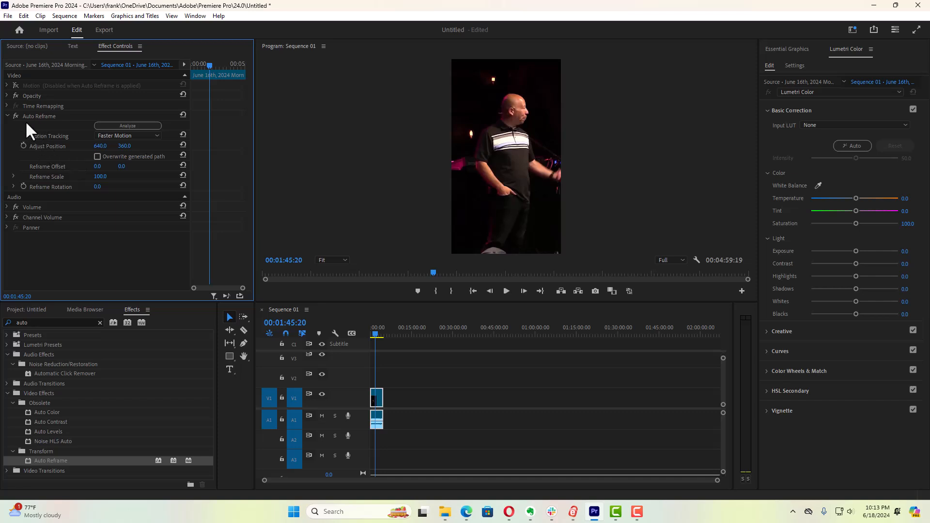
left_click(122, 127)
left_click_drag(717, 482, 555, 489)
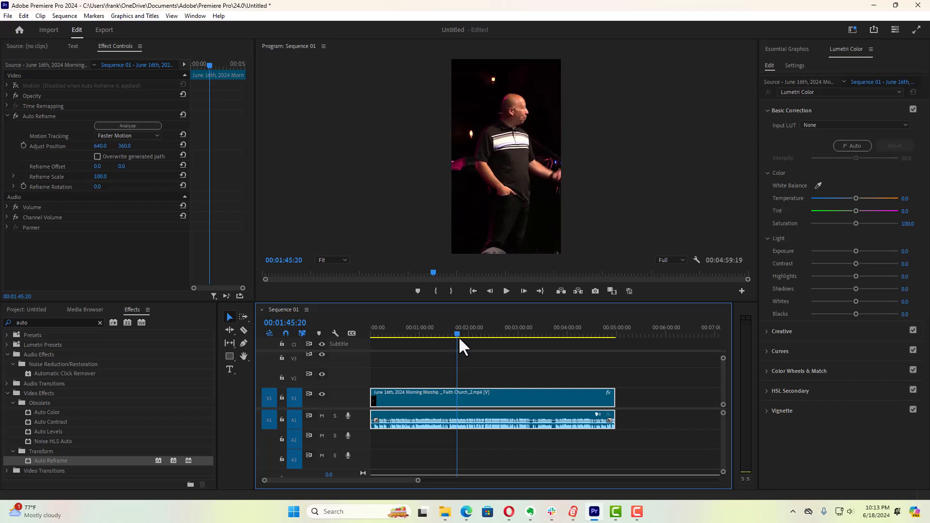
mouse_move(456, 338)
left_mouse_down()
mouse_move(415, 340)
mouse_move(442, 340)
left_mouse_up()
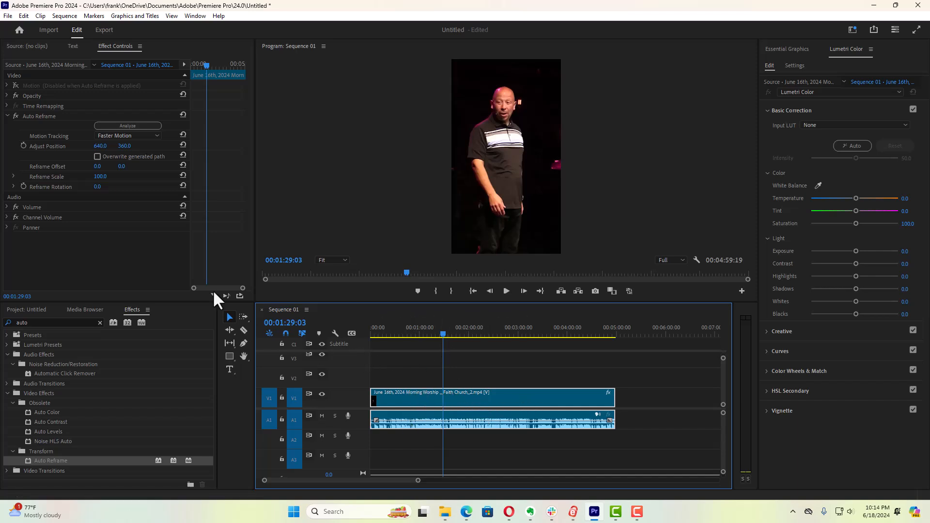
Transcribe the selected morning worship clip to create the sequence transcript
left_click(73, 46)
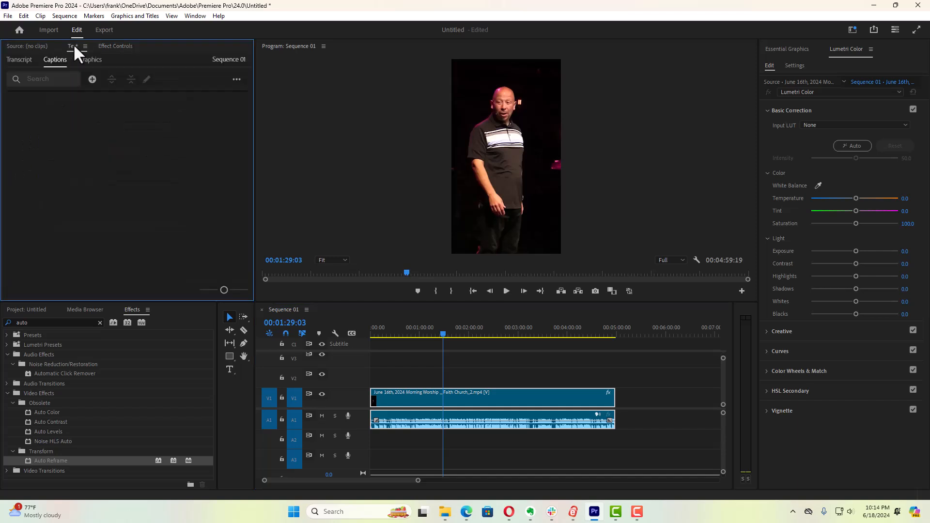
left_click(19, 60)
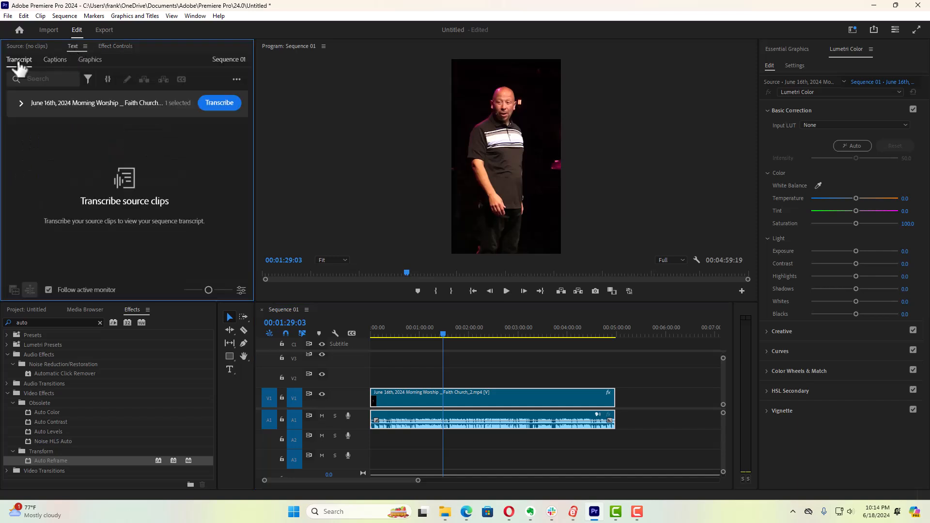
left_click(218, 104)
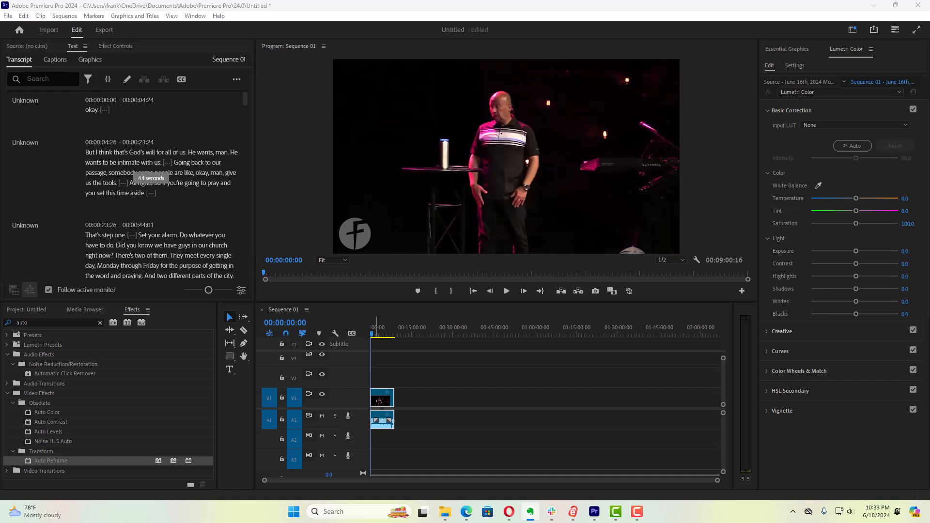
Search the transcript for "intercession" and read the passages following the first match
left_click(48, 79)
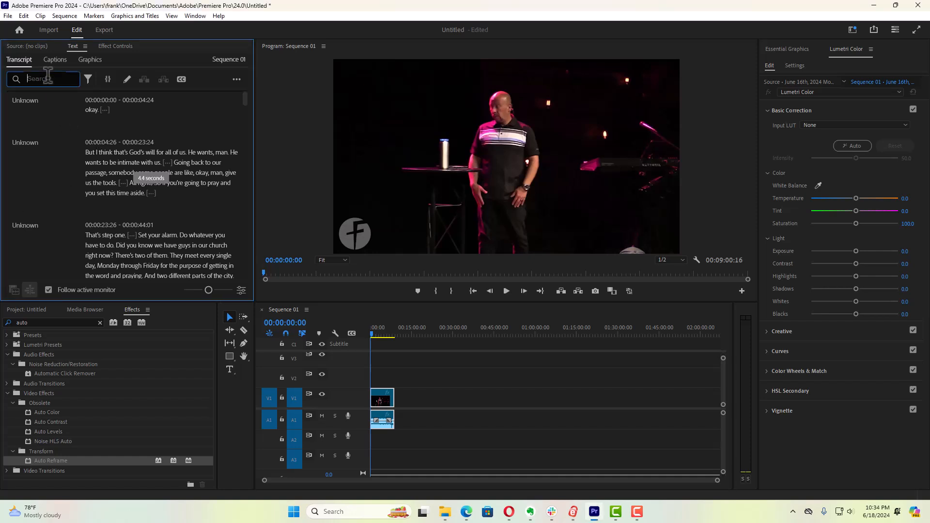
right_click(48, 78)
left_click(73, 120)
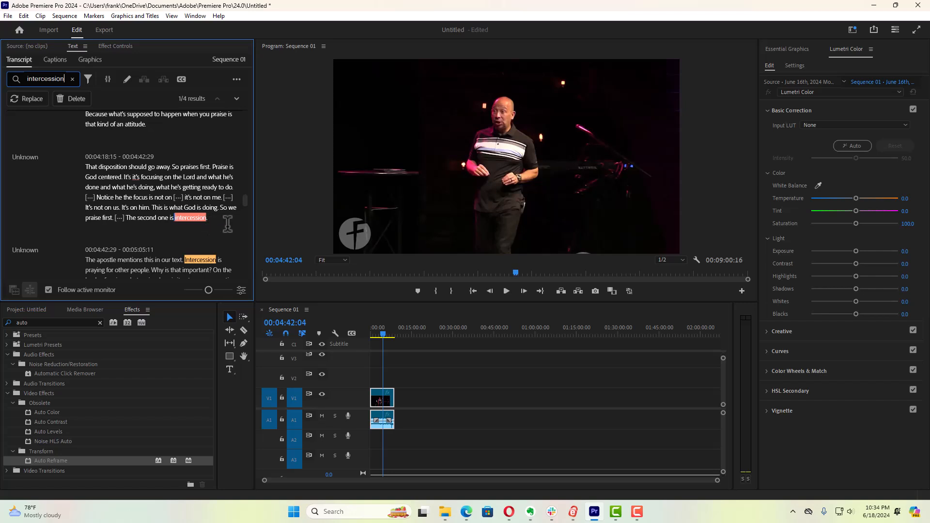
scroll(227, 223, "down", 2)
scroll(228, 229, "down", 3)
scroll(227, 229, "down", 3)
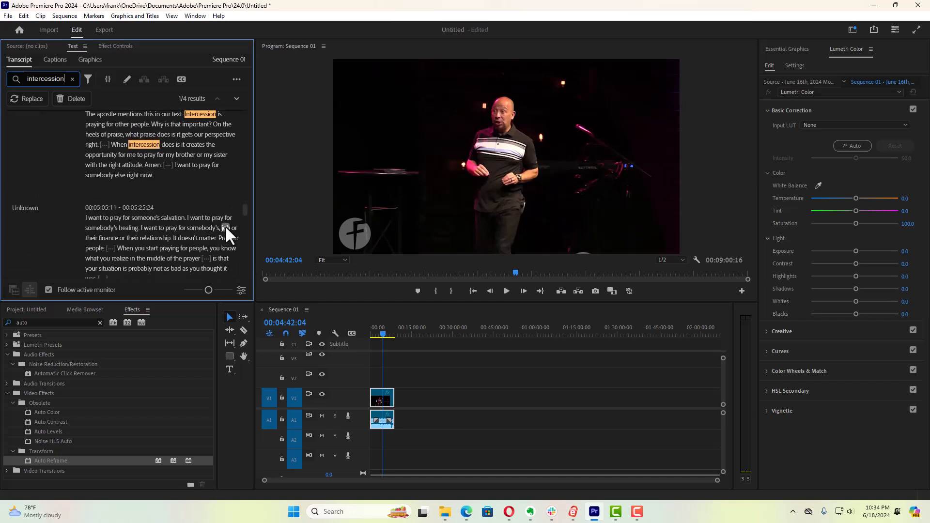
scroll(225, 225, "down", 1)
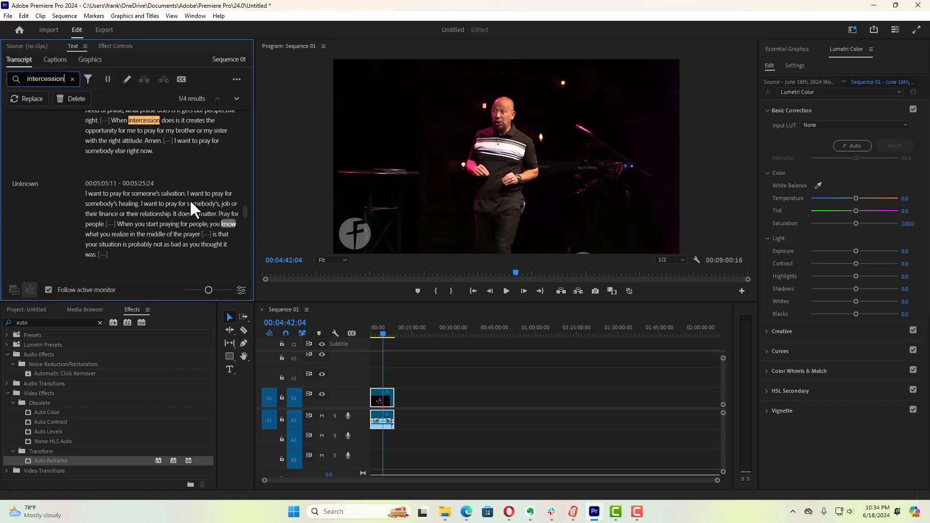
Step through the "intercession" matches to the last one and view its surrounding transcript passage
left_click(236, 99)
left_click(236, 99)
left_click(236, 99)
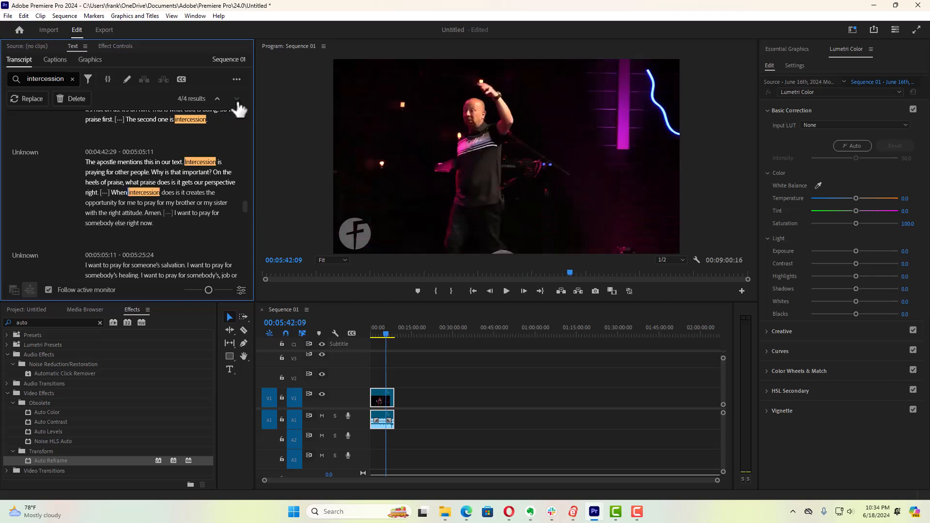
scroll(225, 188, "up", 3)
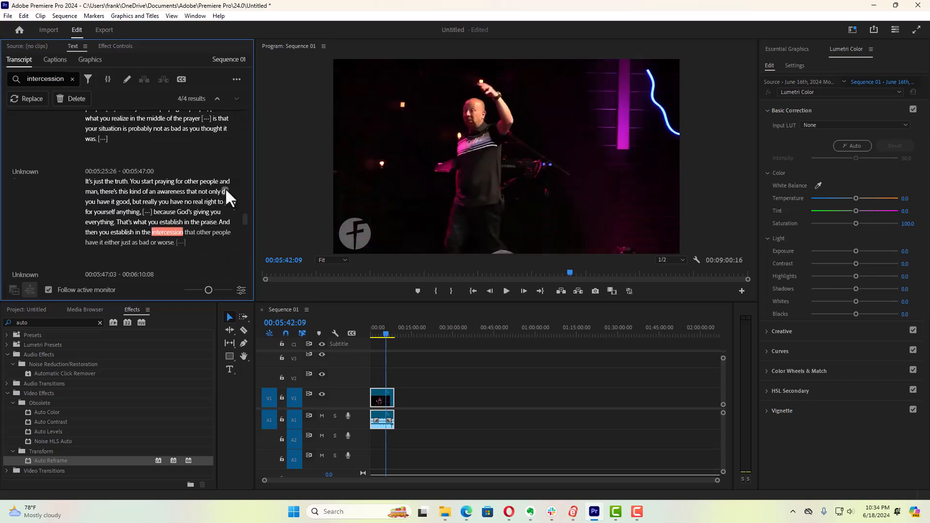
Place the playhead just before "Intercession is praying for other people", at about 00:04:45:09, with the Audio 1 waveform expanded
scroll(223, 188, "up", 1)
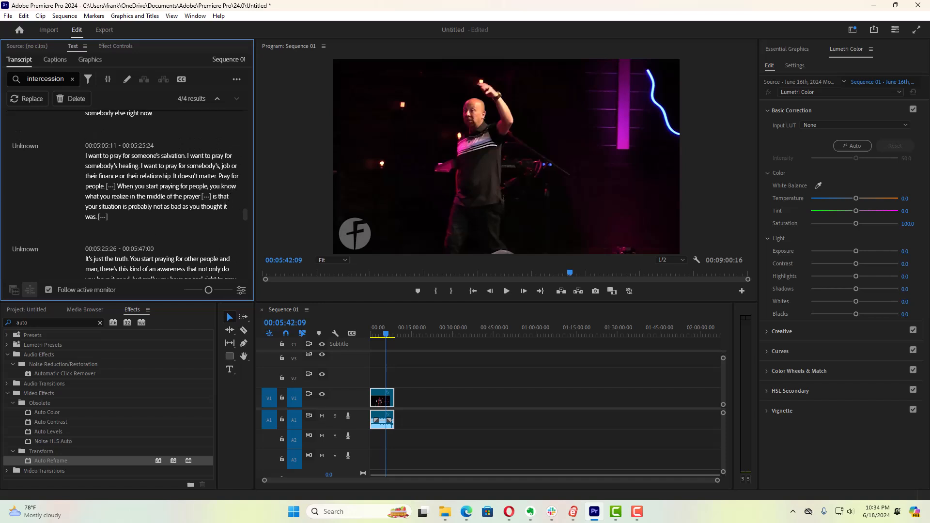
scroll(128, 194, "up", 4)
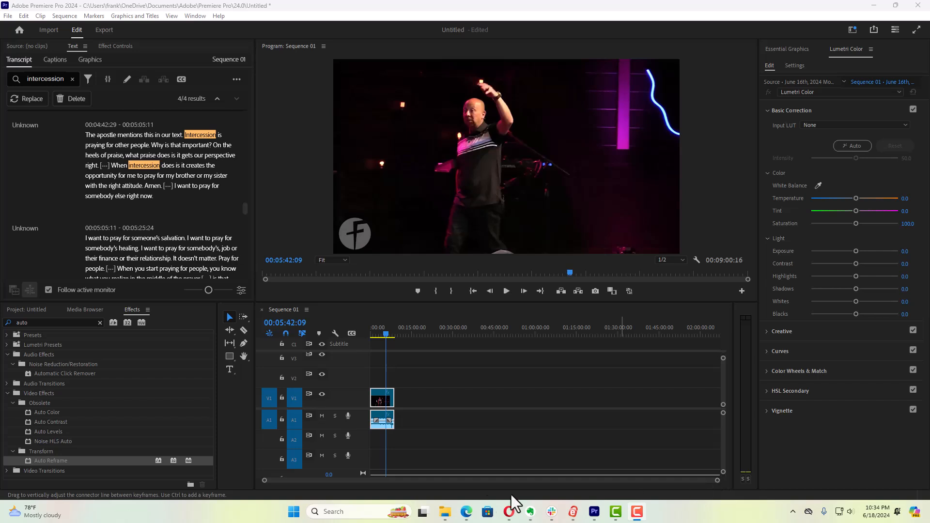
mouse_move(710, 481)
left_mouse_down()
mouse_move(577, 492)
mouse_move(585, 493)
left_mouse_up()
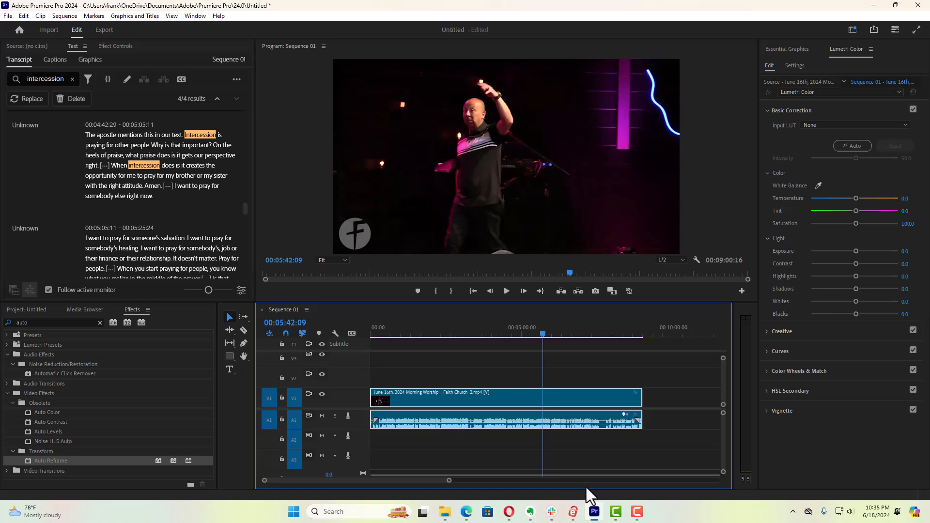
left_click_drag(449, 483, 433, 481)
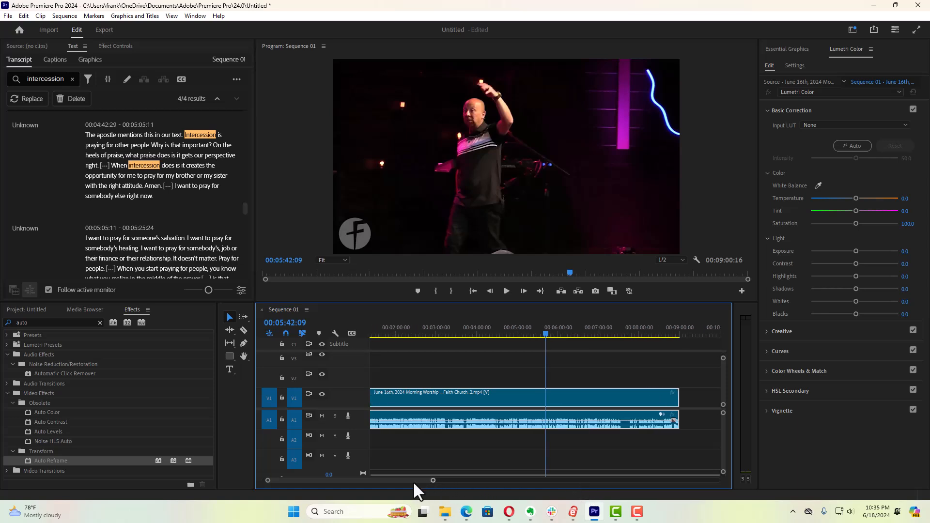
left_click_drag(265, 482, 312, 493)
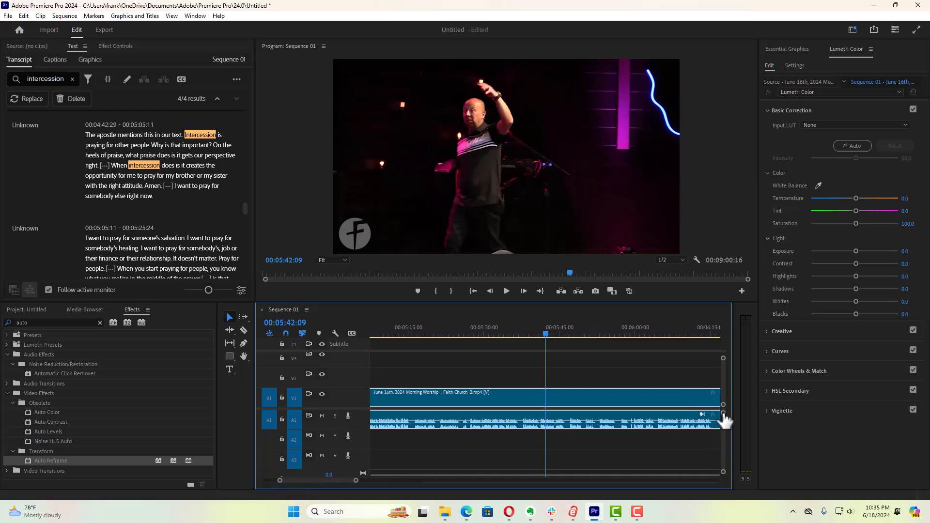
left_click_drag(724, 413, 725, 417)
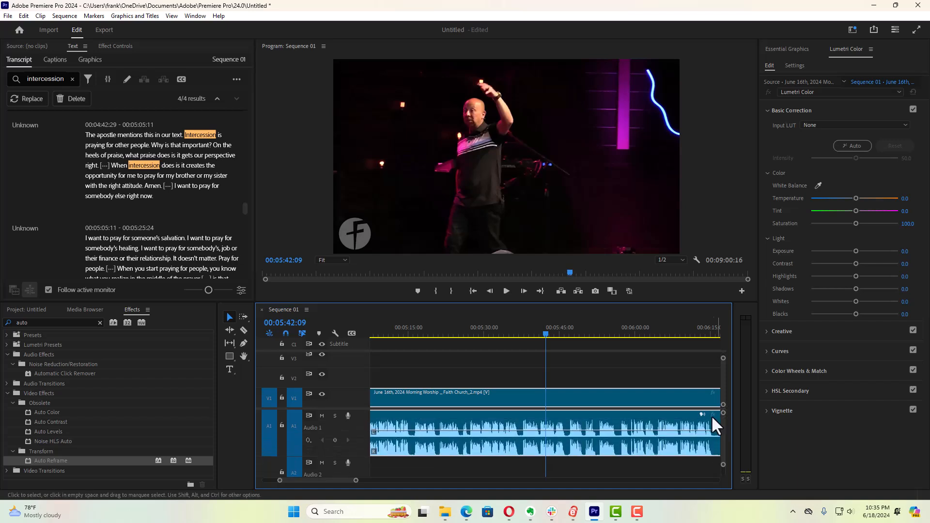
left_click(186, 134)
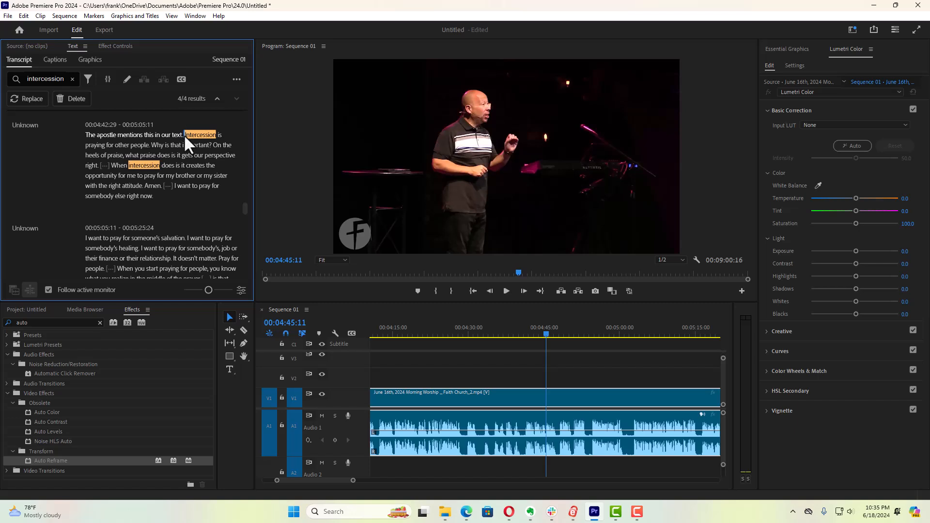
left_click_drag(353, 481, 336, 481)
left_click_drag(545, 332, 545, 332)
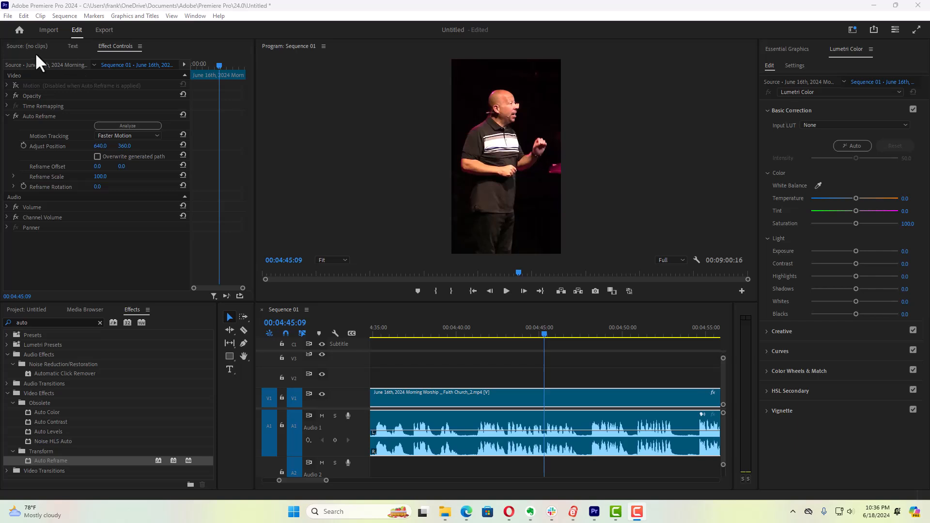
Split the morning worship clip with the Razor tool at 00:04:45:10, just before the word "Intercession"
left_click(71, 45)
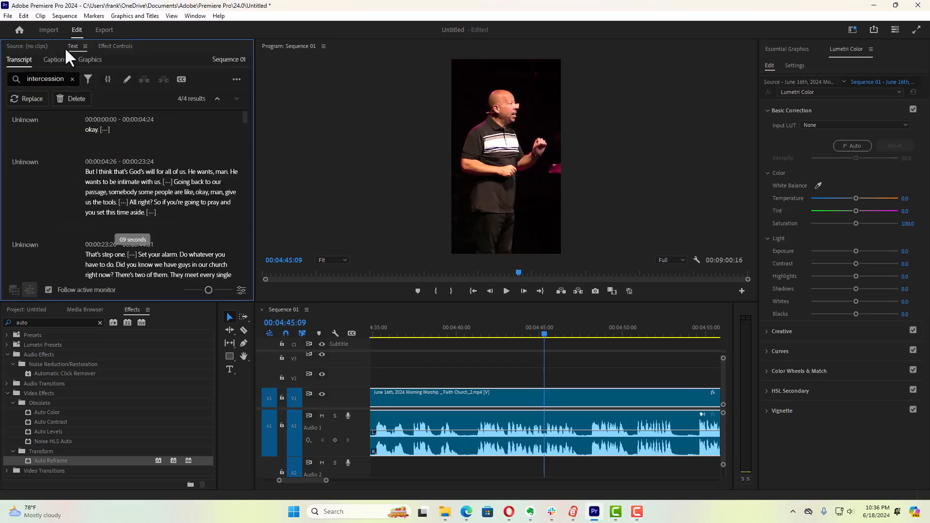
left_click(544, 334)
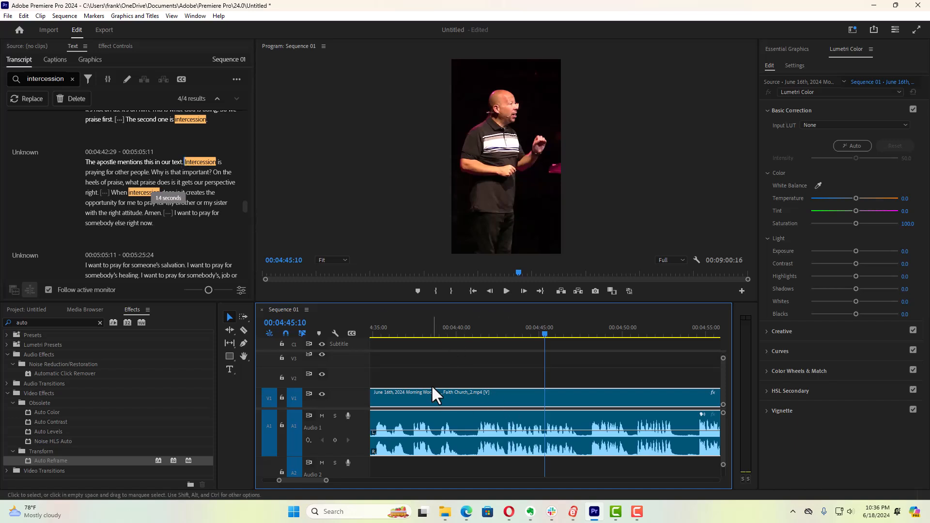
left_click(244, 331)
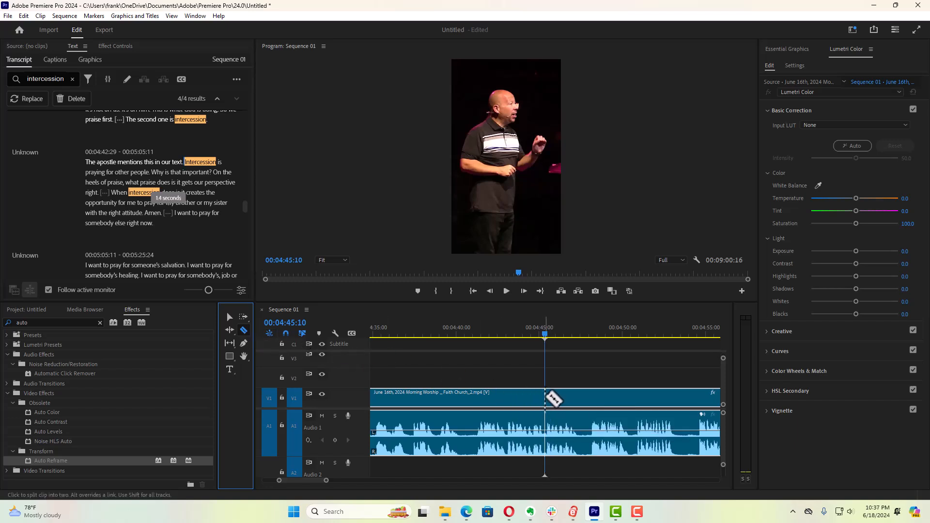
left_click(547, 398)
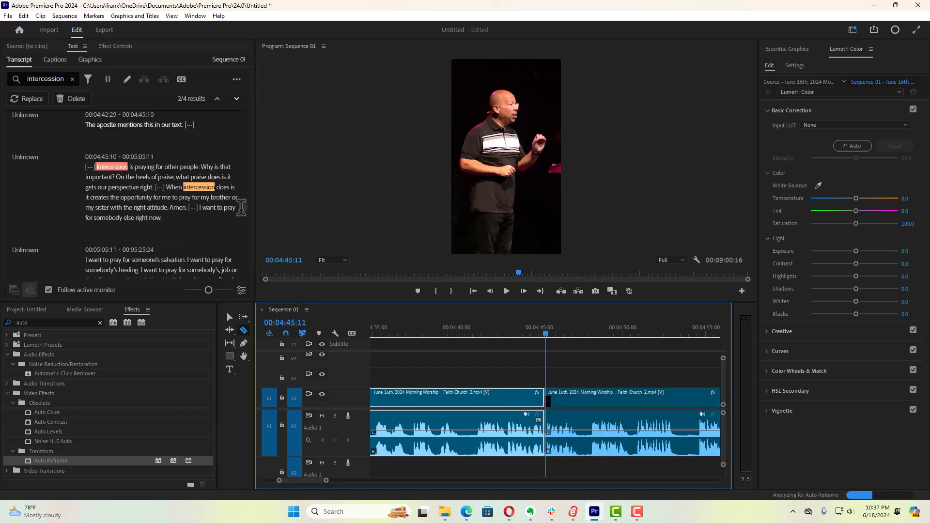
Split the clip again at 00:05:25:10, right after the words "not as bad as you thought it was"
scroll(246, 205, "down", 3)
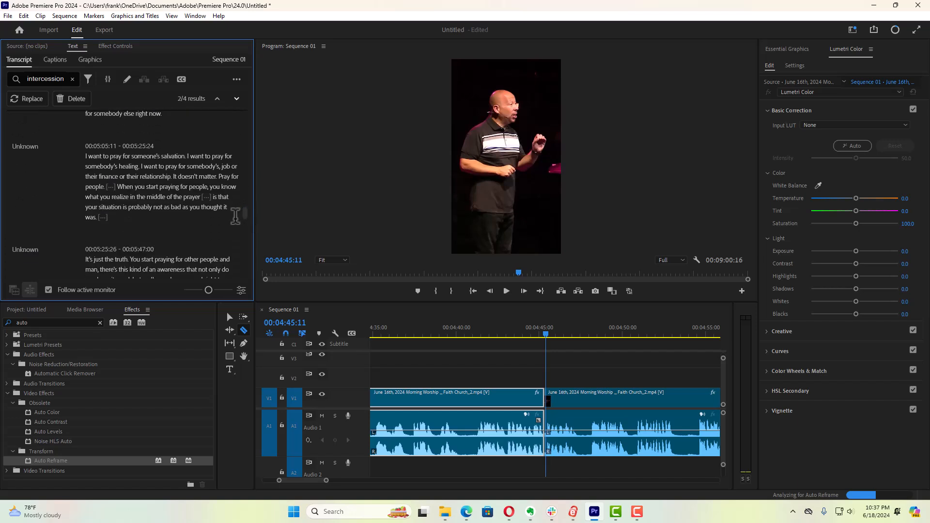
left_click(97, 217)
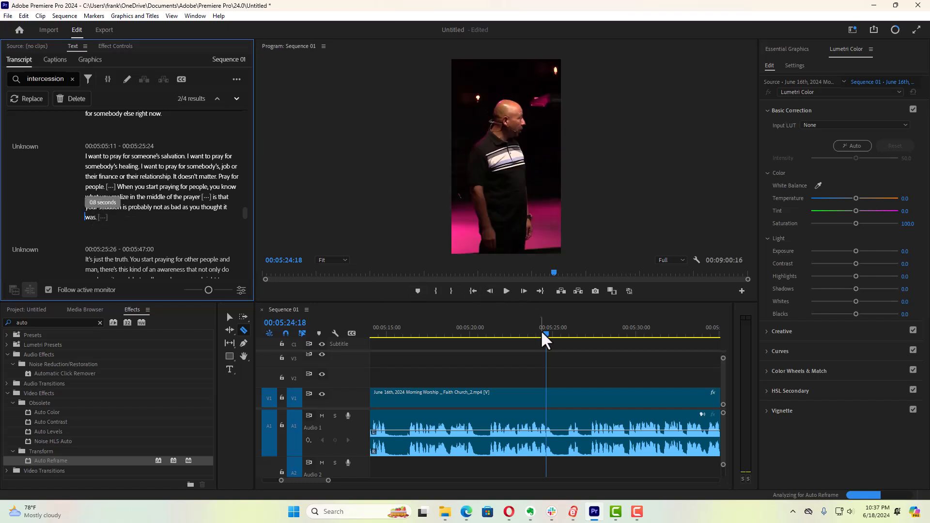
left_click(555, 334)
left_click_drag(555, 335, 557, 336)
left_click(559, 393)
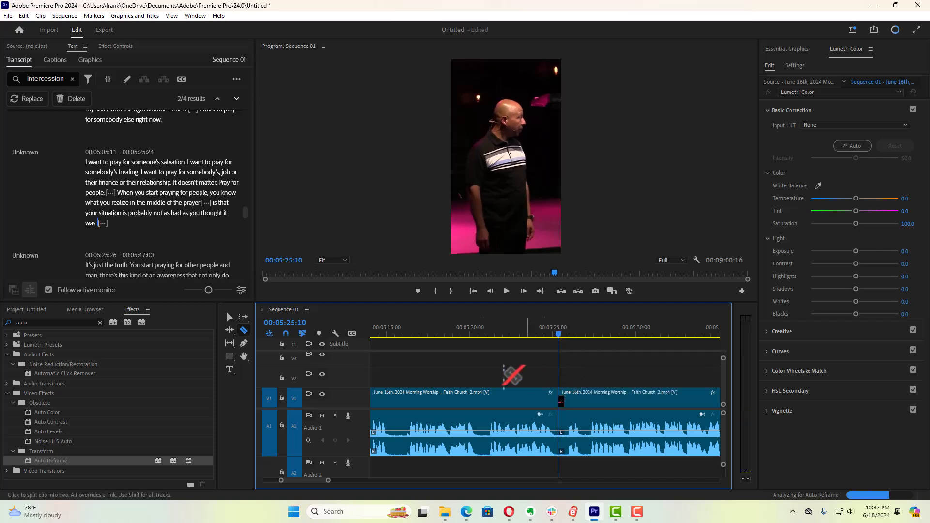
Delete the clip sections after 00:05:25:10 and before 00:04:45:10, keeping only the intercession passage
left_click(230, 318)
left_click_drag(596, 371, 620, 464)
key("Delete")
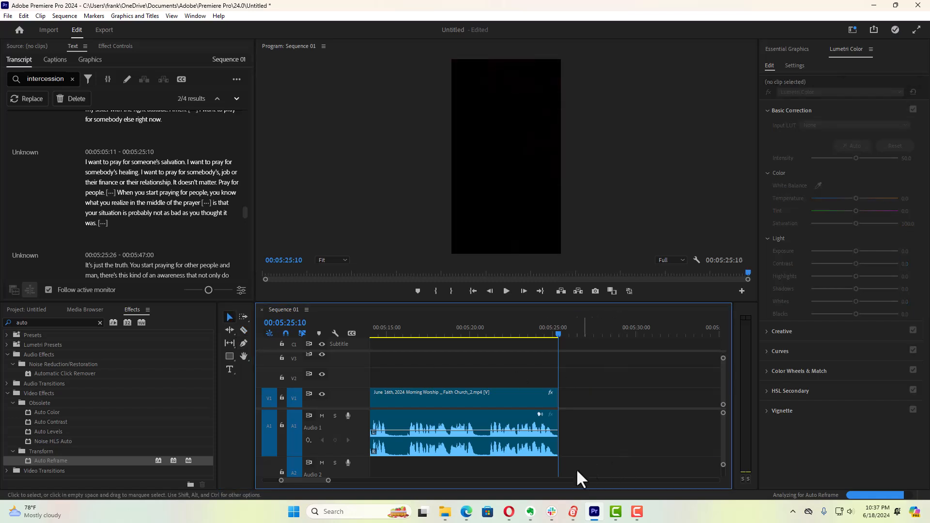
left_click_drag(325, 480, 361, 481)
left_click_drag(453, 369, 481, 464)
key("Delete")
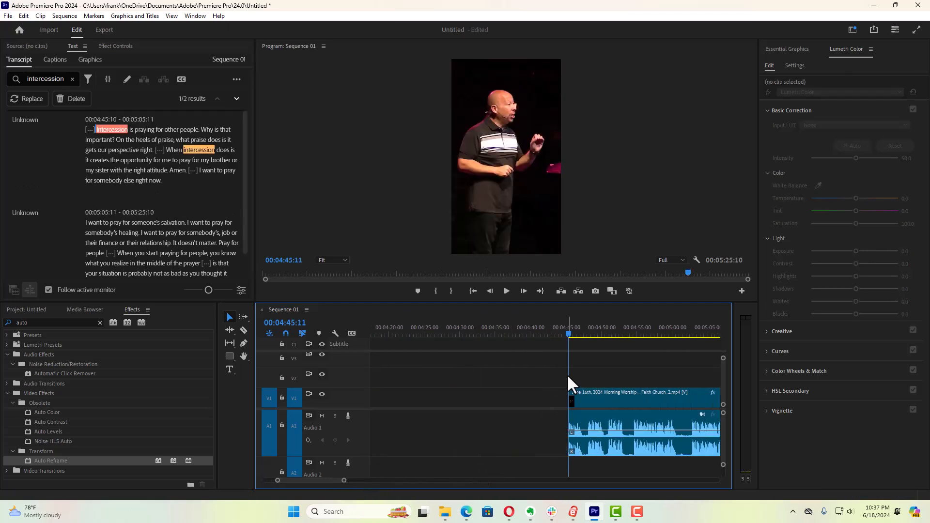
Move the remaining intercession clip to the very start of the sequence at 00:00:00:00
left_click_drag(550, 371, 406, 410)
left_click_drag(338, 481, 443, 479)
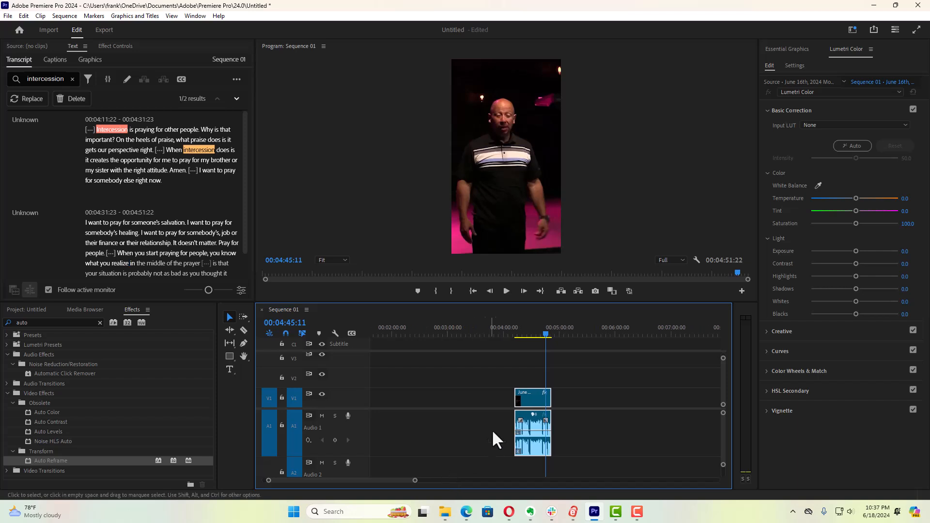
left_click_drag(354, 480, 323, 480)
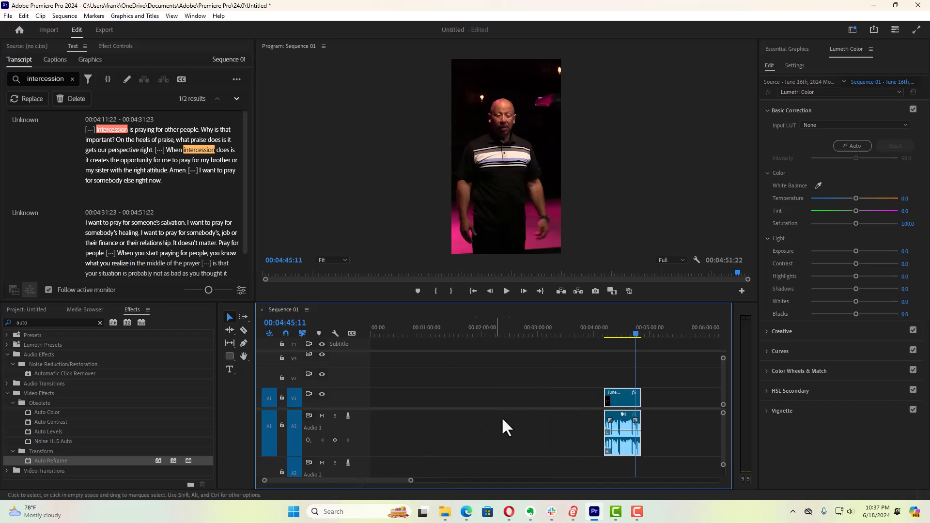
left_click_drag(615, 397, 377, 408)
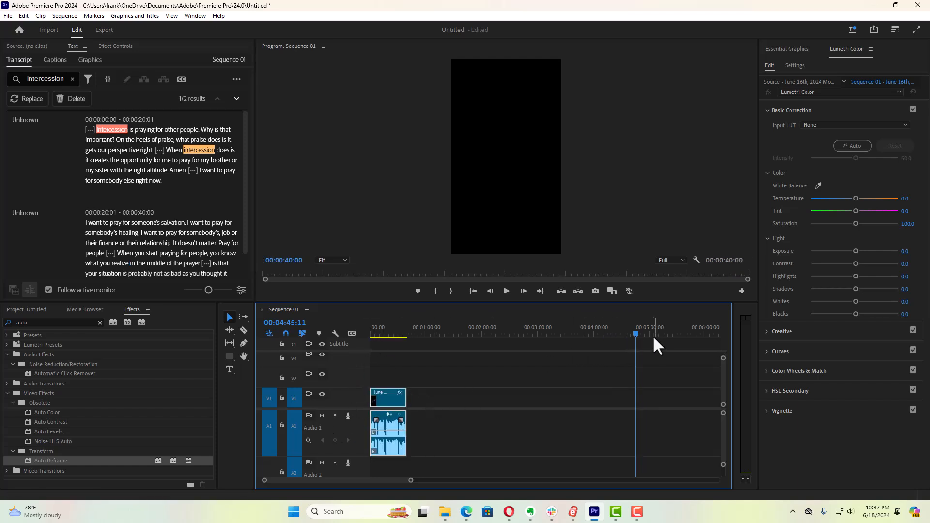
Play the trimmed clip from 00:00:00:00 for about four seconds to check its opening
left_click_drag(636, 334, 372, 333)
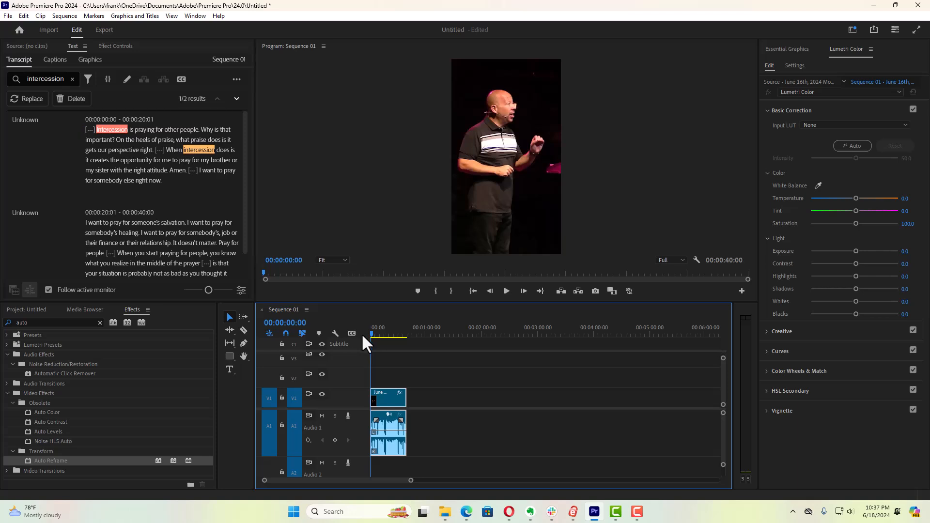
left_click(507, 291)
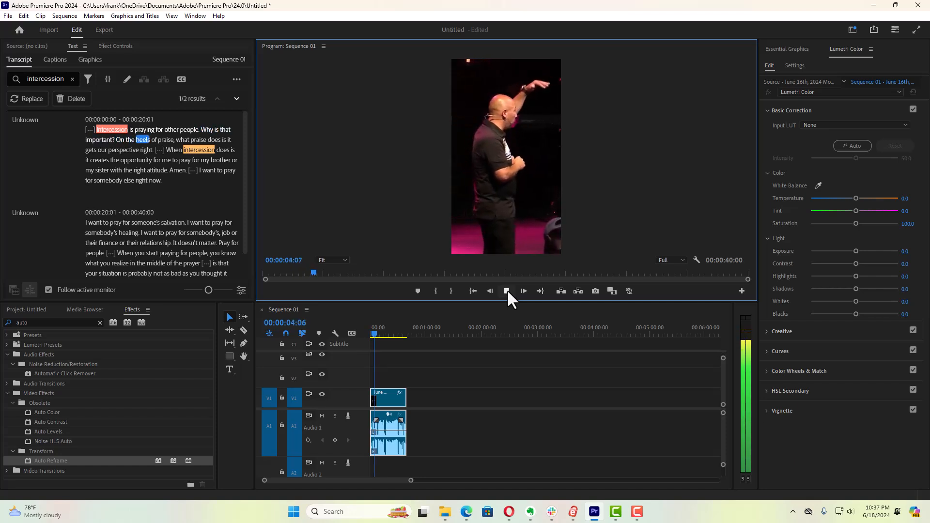
left_click(507, 291)
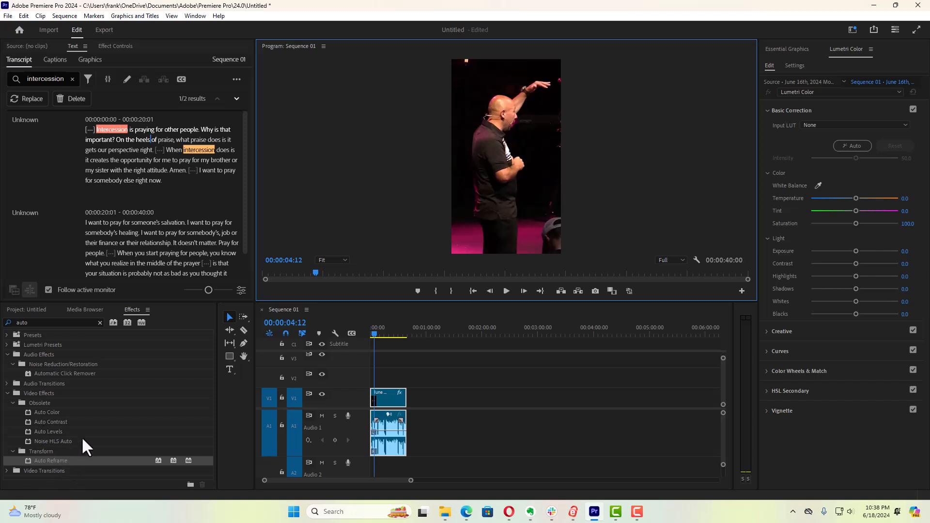
Clear the effects search and add a Dip to Black video transition to the end of the clip
left_click(100, 322)
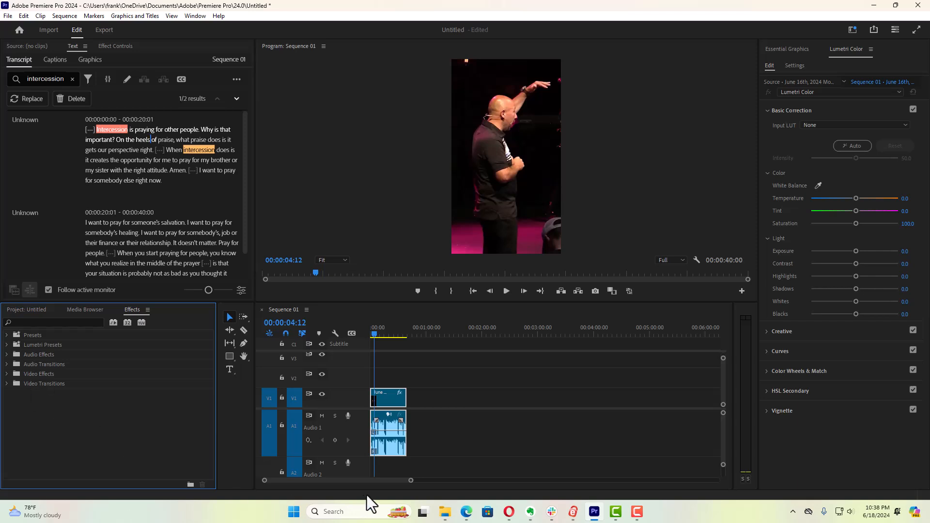
left_click(416, 481)
scroll(428, 490, "up", 5)
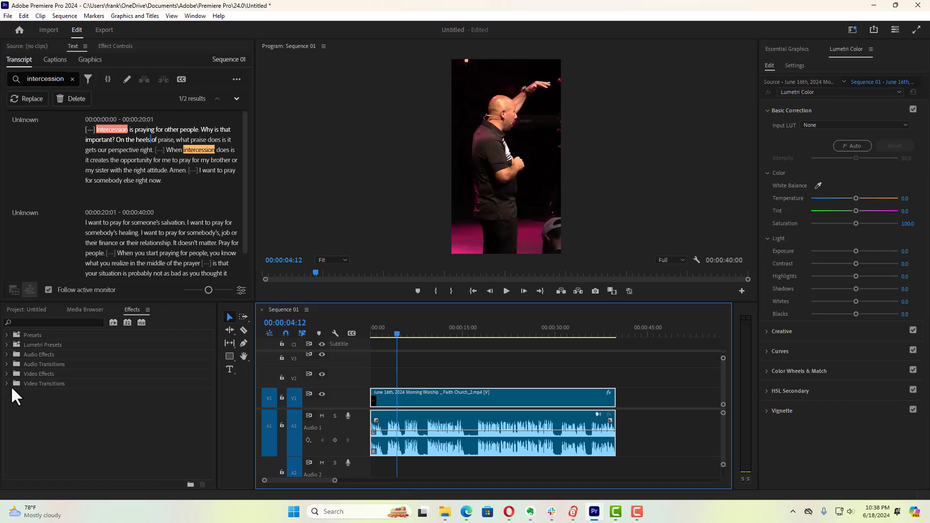
left_click(5, 383)
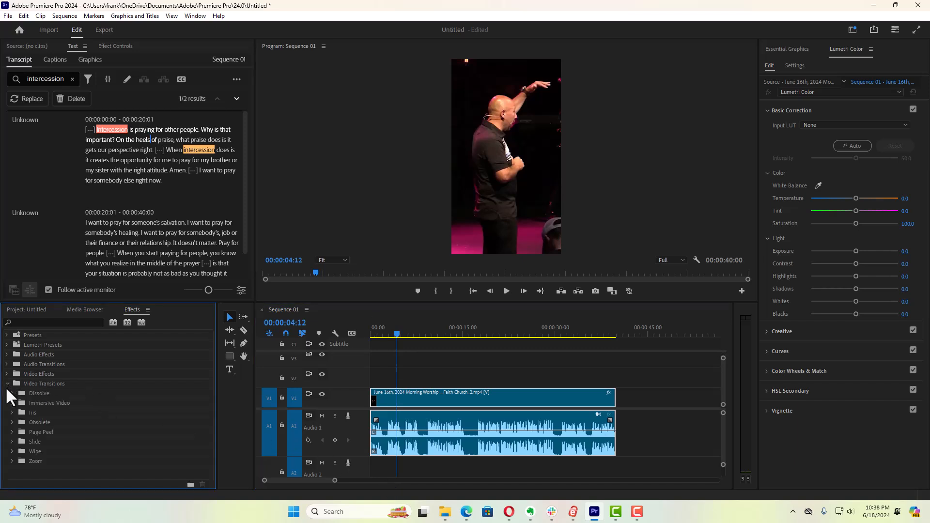
left_click(12, 392)
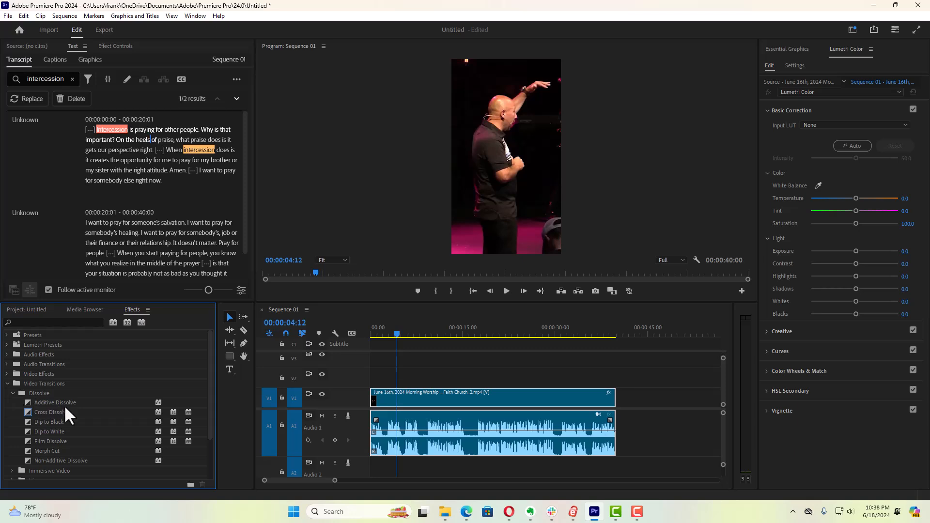
left_click_drag(54, 421, 523, 388)
left_click_drag(588, 393, 616, 400)
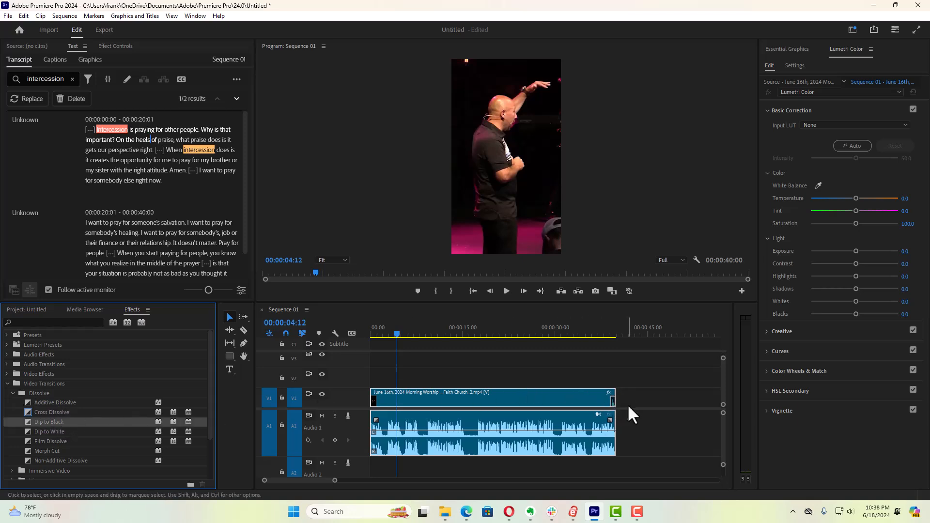
Play the last moments of the clip to preview the fade to black, and return the playhead to the sequence start
left_click_drag(399, 334, 607, 333)
left_click(506, 291)
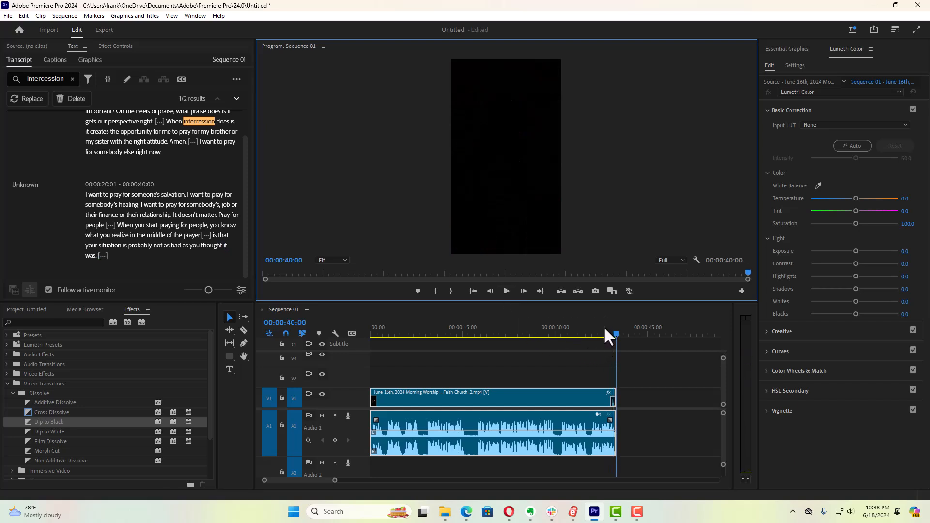
left_click(614, 339)
key("Home")
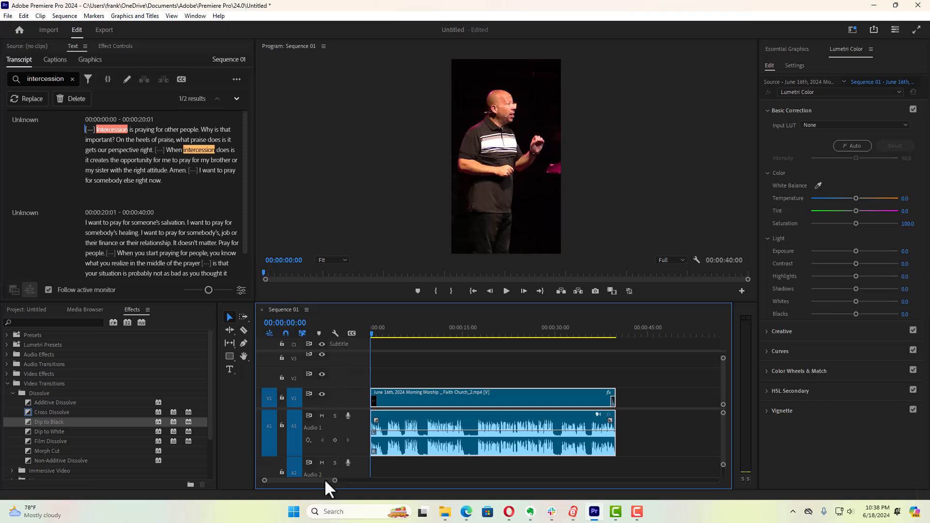
Add a blank subtitle caption at the start of the sequence and return to its transcript
scroll(338, 482, "up", 3)
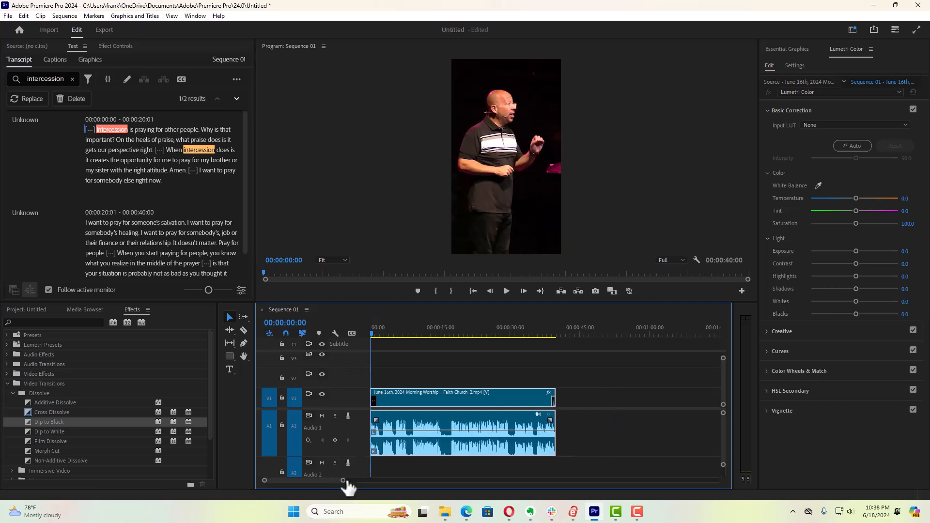
scroll(329, 486, "up", 5)
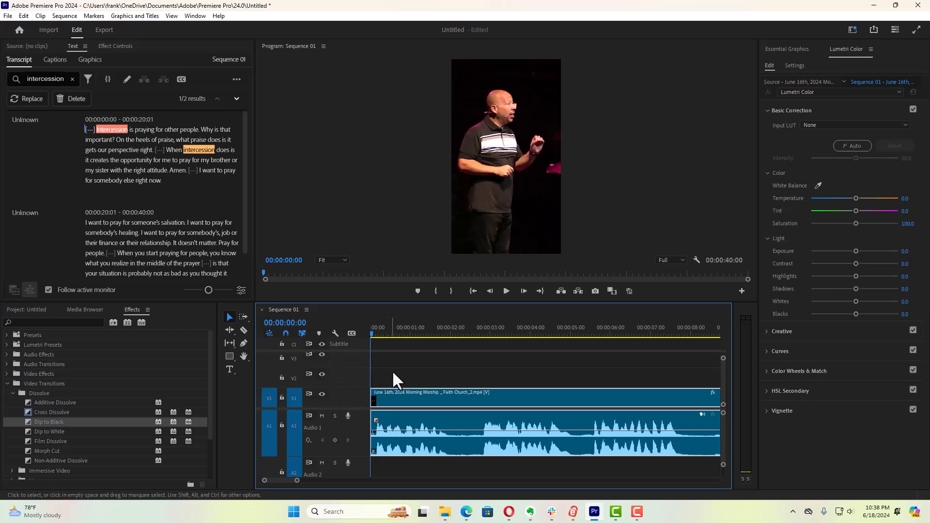
left_click(56, 61)
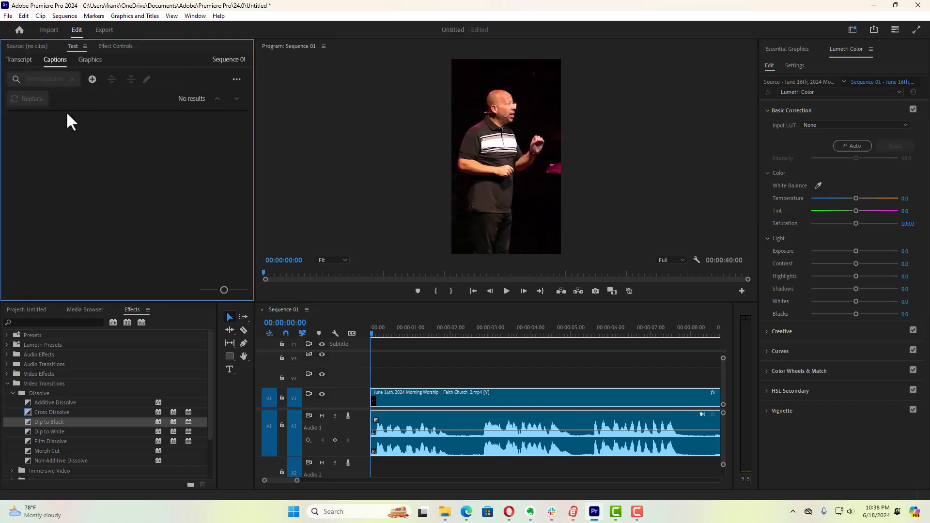
left_click(20, 60)
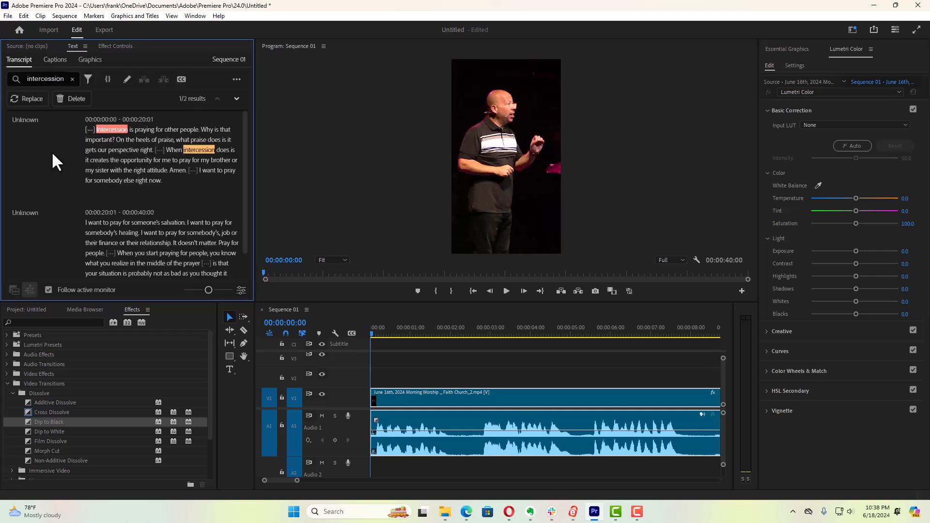
left_click(55, 60)
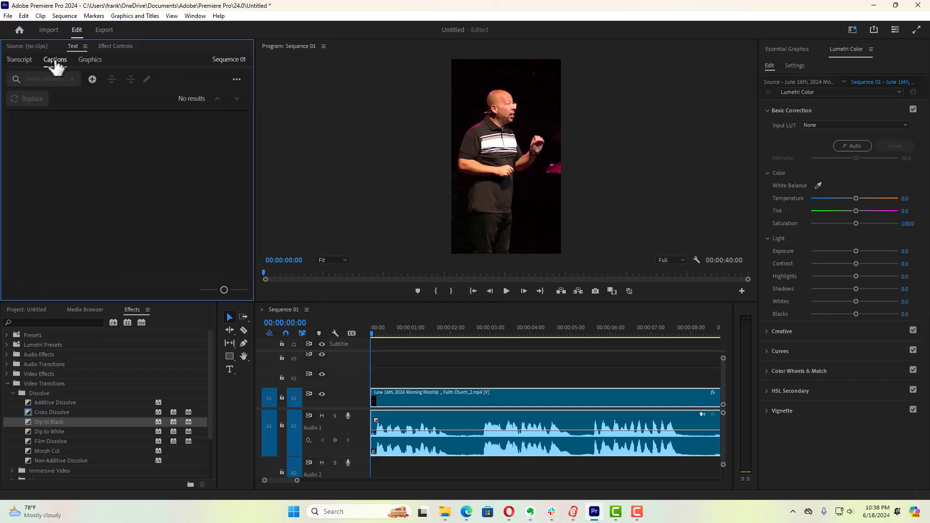
left_click(30, 118)
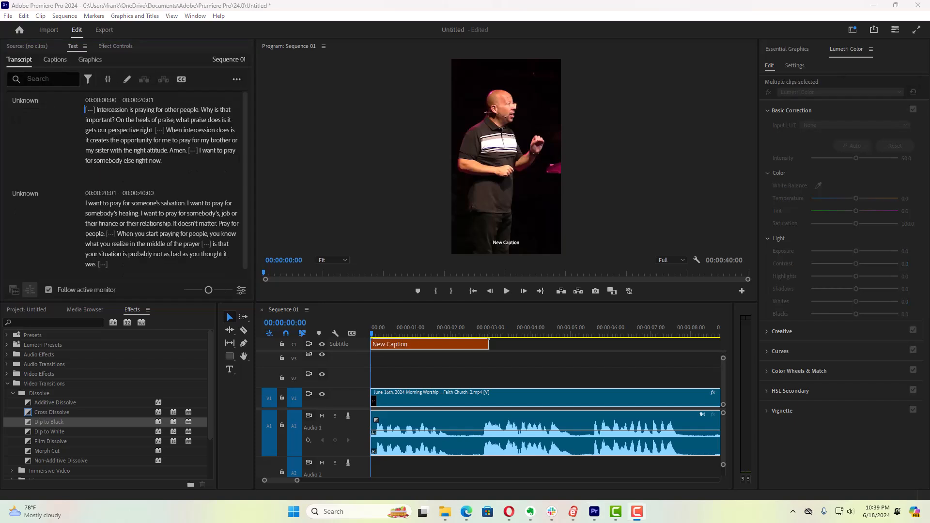
Generate single-line Subtitle captions from the transcript with a much lower maximum length, a shorter minimum duration and a larger gap between captions
left_click(182, 82)
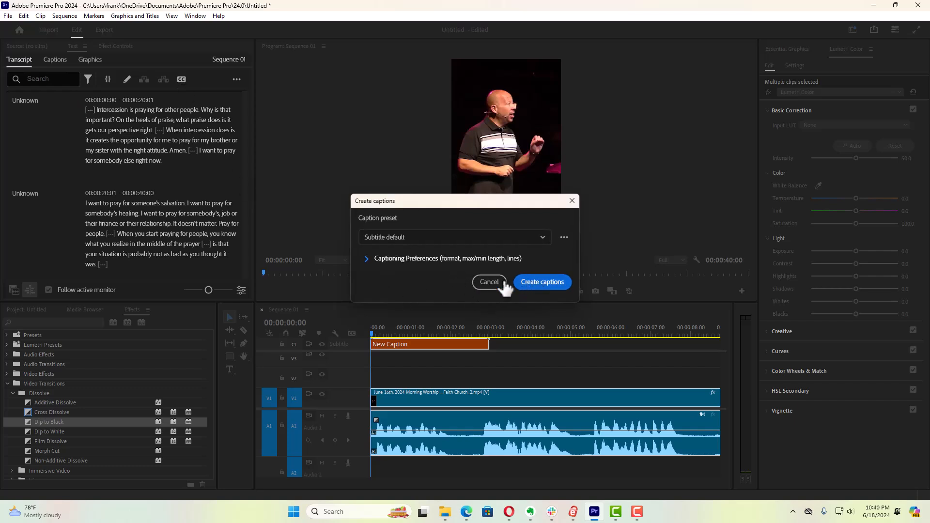
left_click(369, 260)
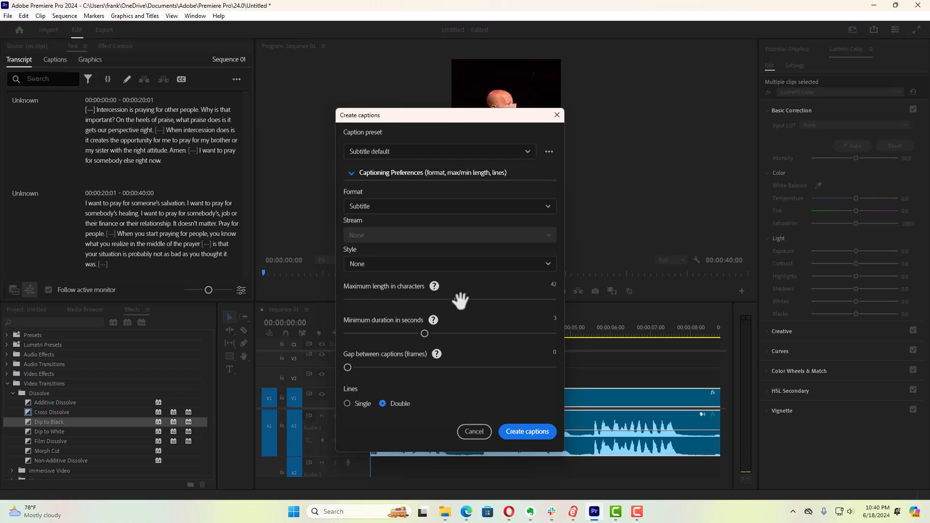
left_click_drag(457, 299, 357, 302)
left_click_drag(422, 333, 366, 335)
left_click_drag(348, 367, 383, 369)
left_click(347, 404)
left_click(525, 433)
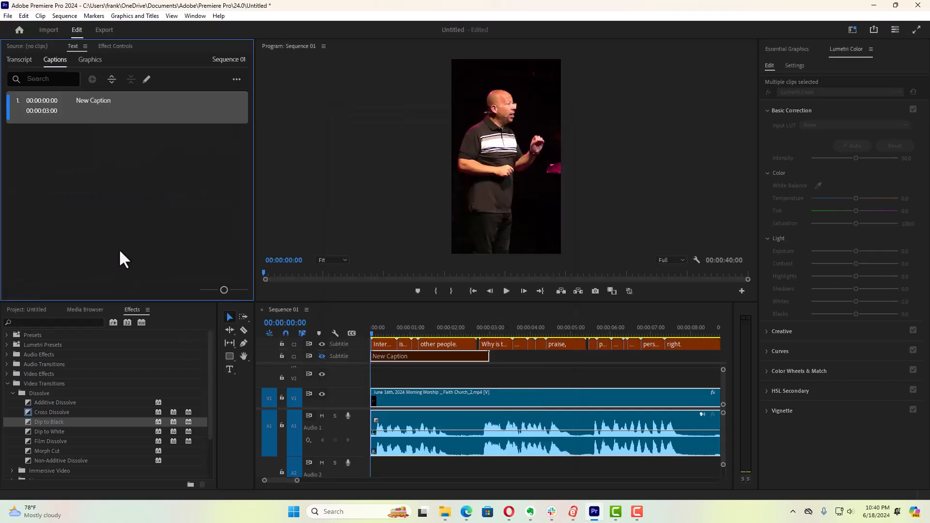
Try to clear the blank New Caption from the lower subtitle track, then undo the deletion
left_click(459, 357)
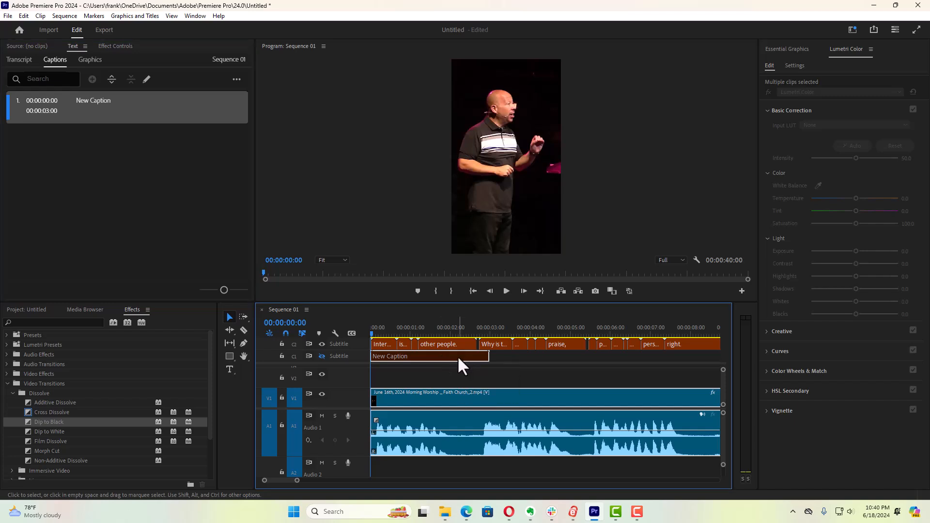
right_click(459, 361)
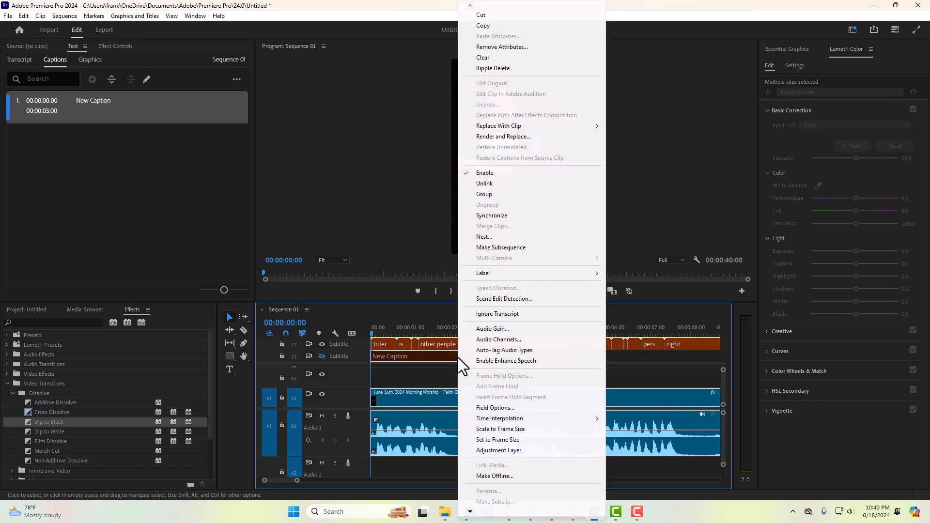
left_click(488, 59)
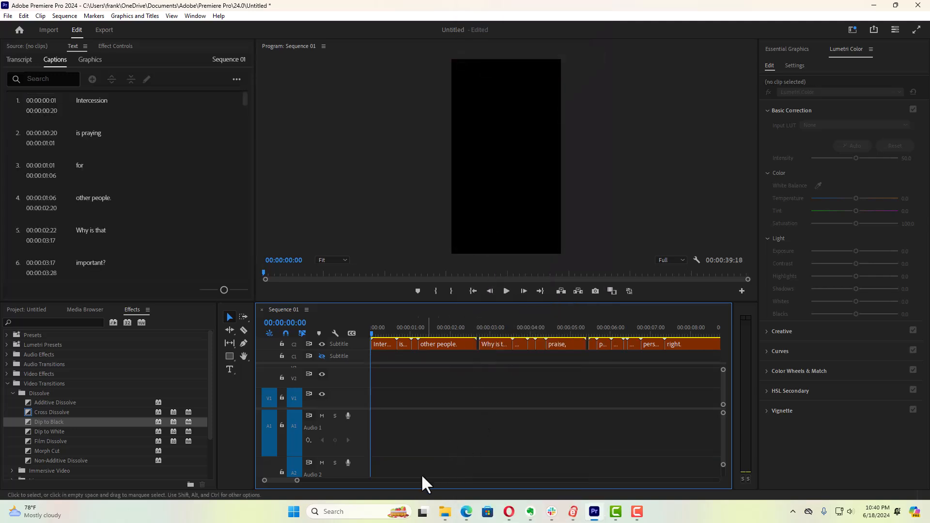
left_click_drag(288, 481, 243, 478)
key("ctrl+z")
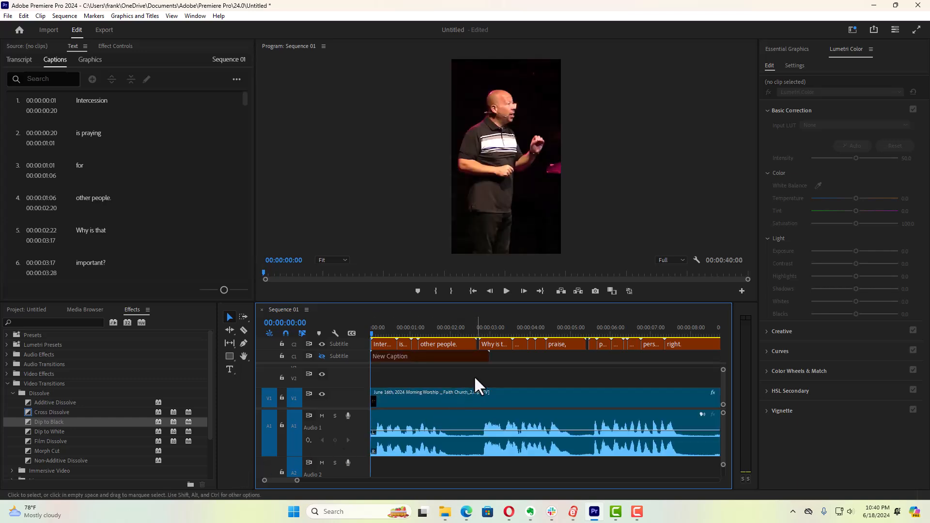
Delete only the blank New Caption from the lower subtitle track and preview the generated captions near 00:00:02:08
left_click(407, 356)
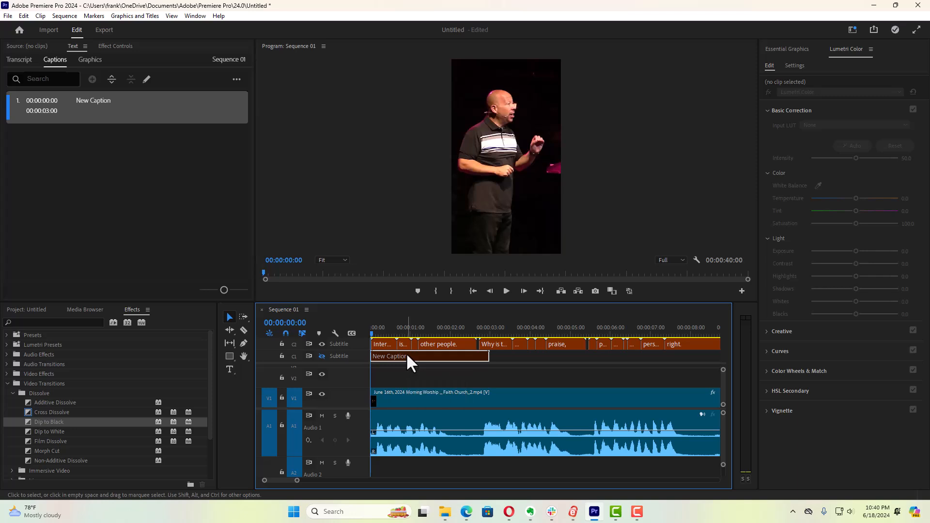
key("Delete")
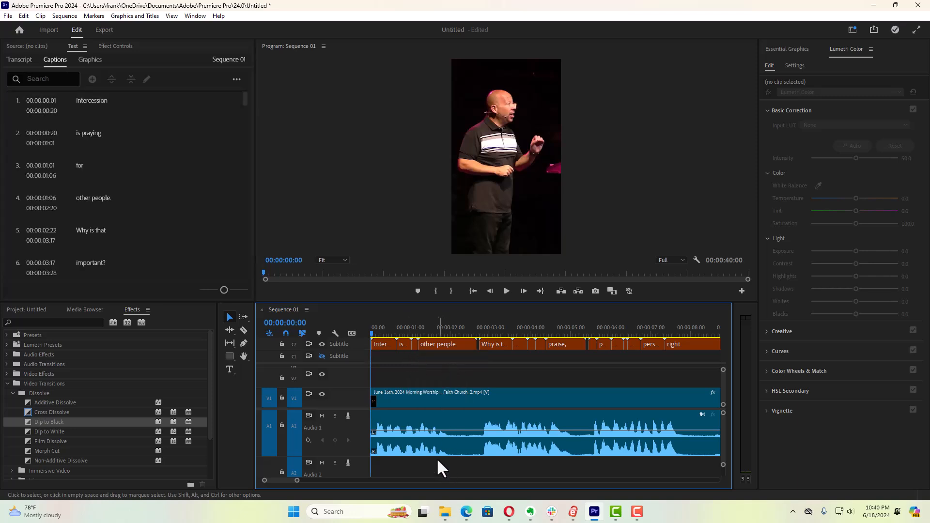
left_click(460, 331)
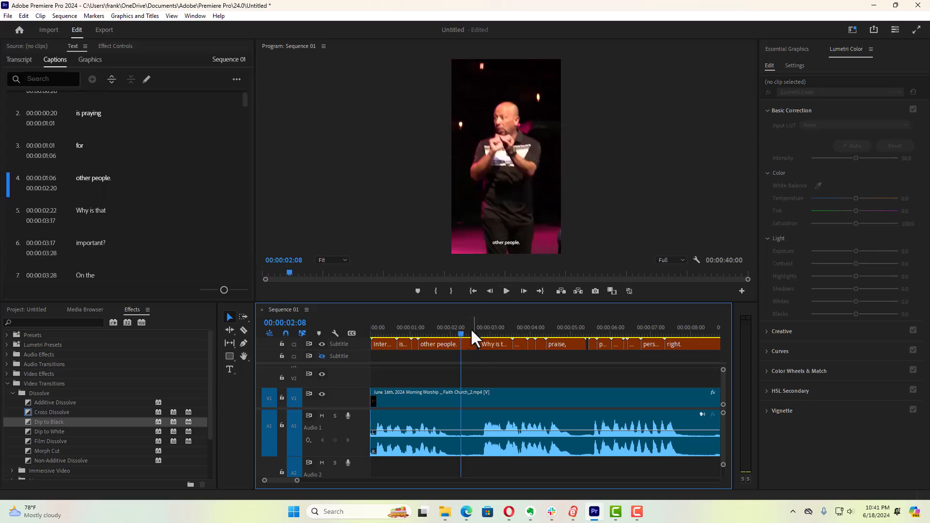
left_click_drag(458, 333, 358, 354)
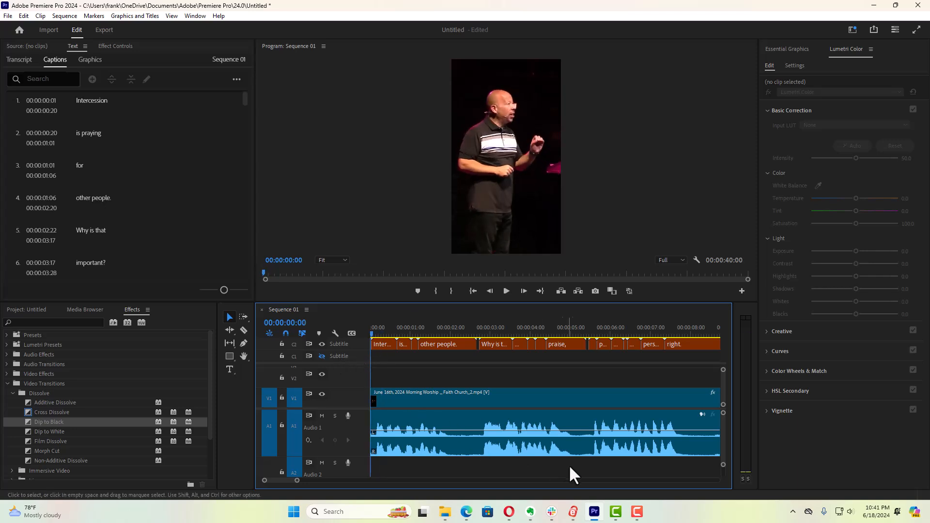
Select all the generated captions across the whole sequence and open their shared text formatting in Essential Graphics
left_click_drag(297, 481, 400, 486)
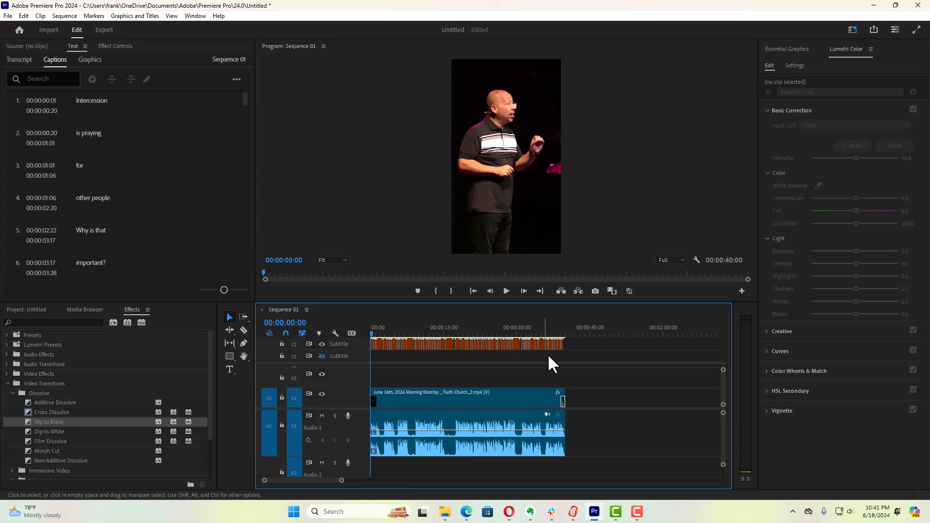
left_click_drag(572, 339, 352, 350)
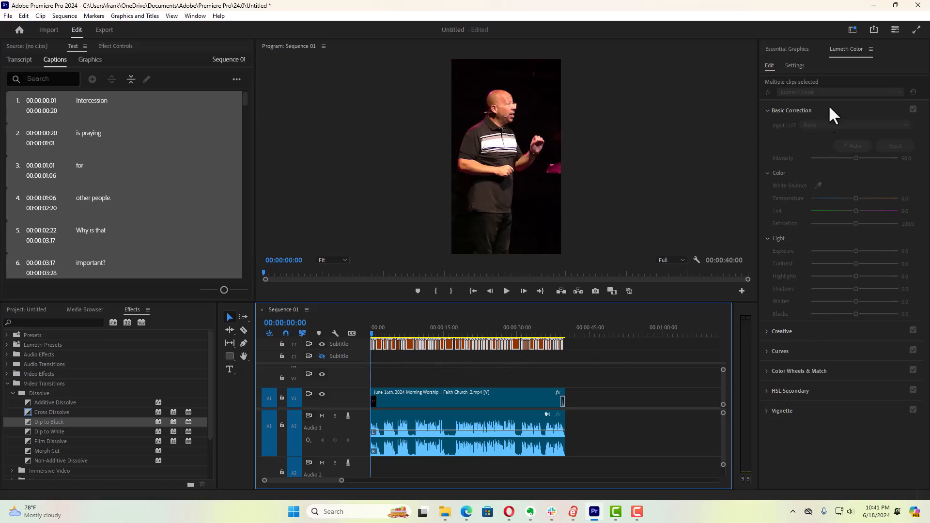
left_click(788, 49)
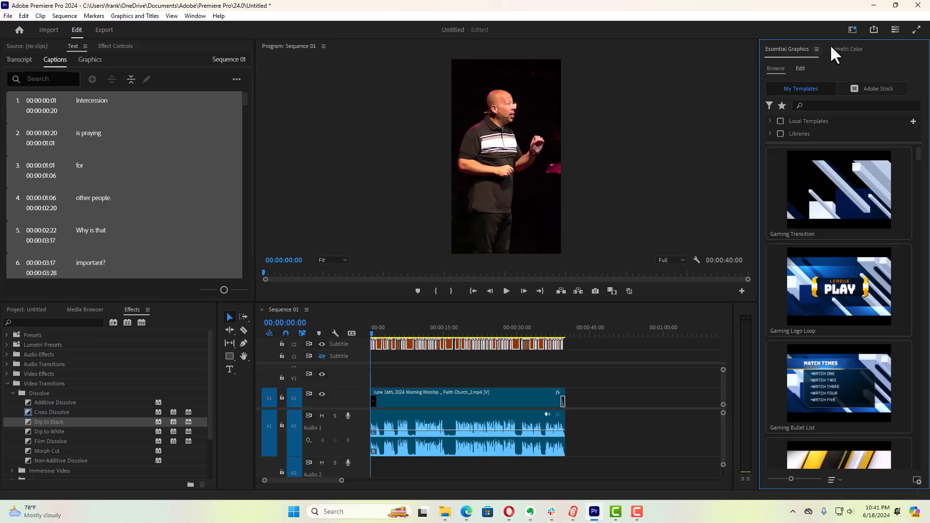
left_click(841, 49)
left_click(799, 49)
scroll(918, 164, "down", 3)
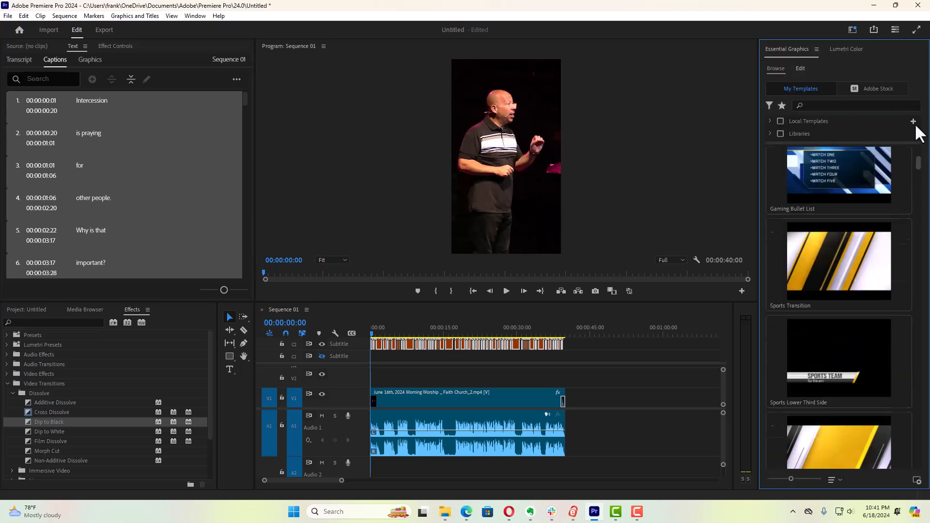
scroll(909, 319, "up", 3)
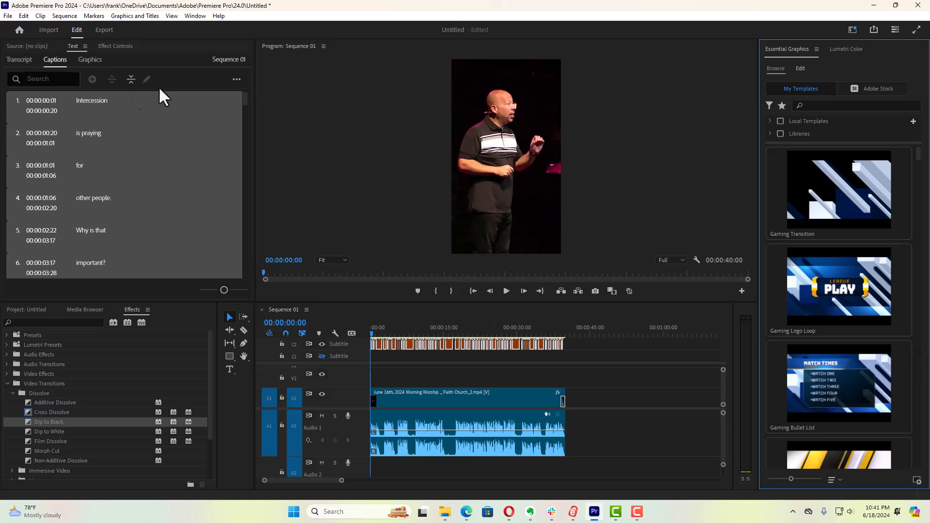
left_click(801, 66)
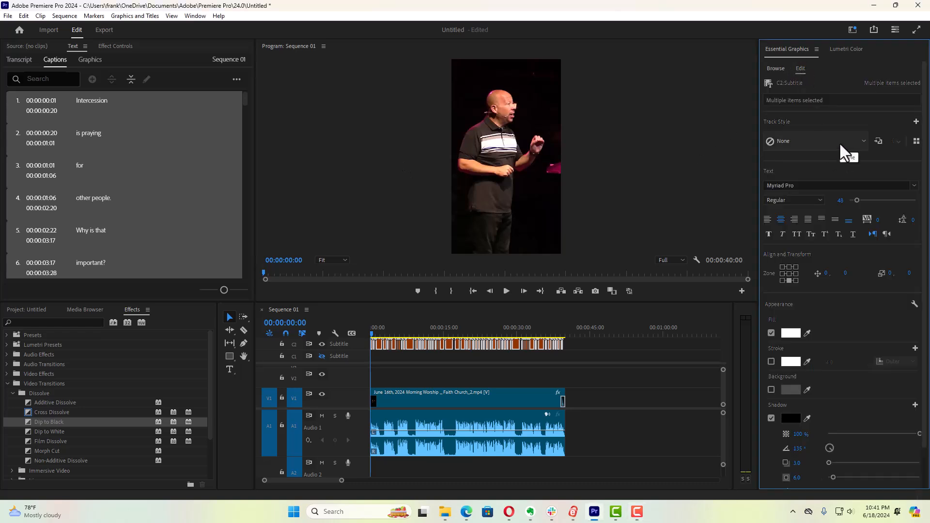
Preview the caption at 00:00:22:13 and set all selected captions to the Aesthet Nova font at size 114
left_click(480, 330)
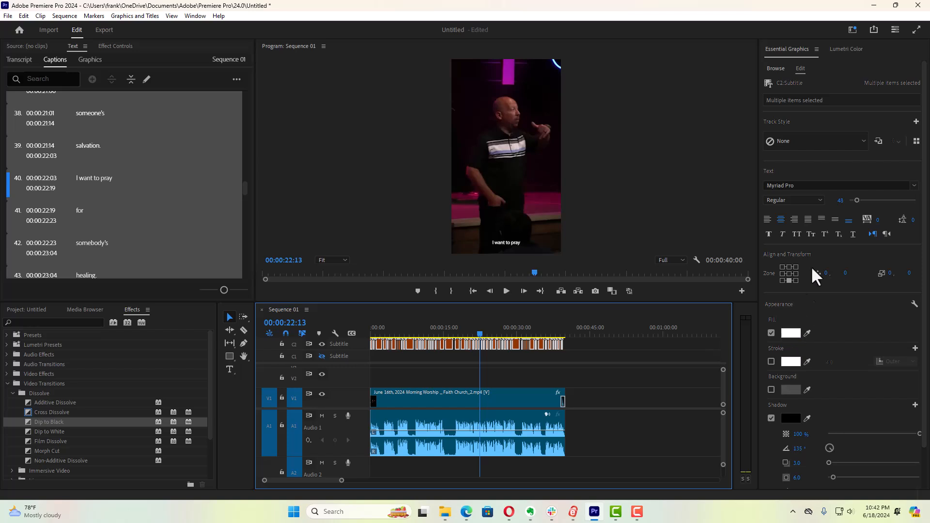
left_click(913, 187)
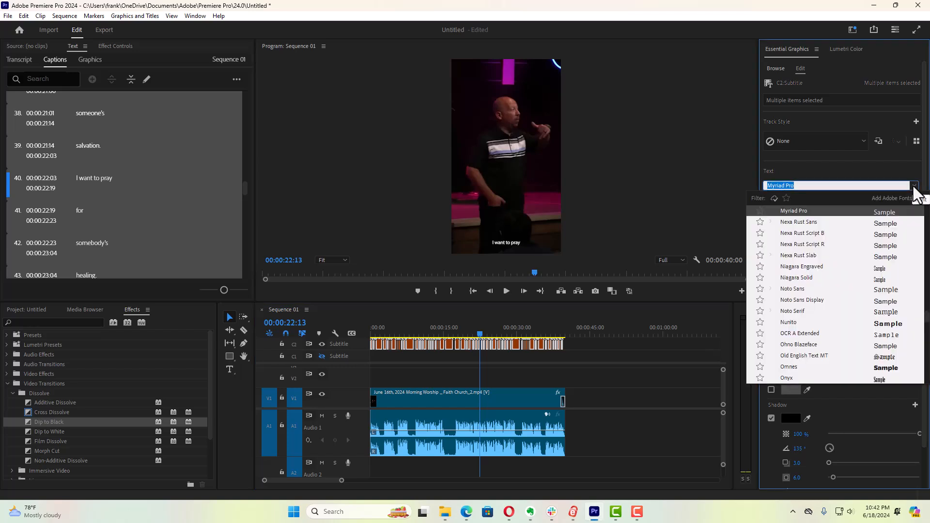
left_click_drag(927, 317, 927, 208)
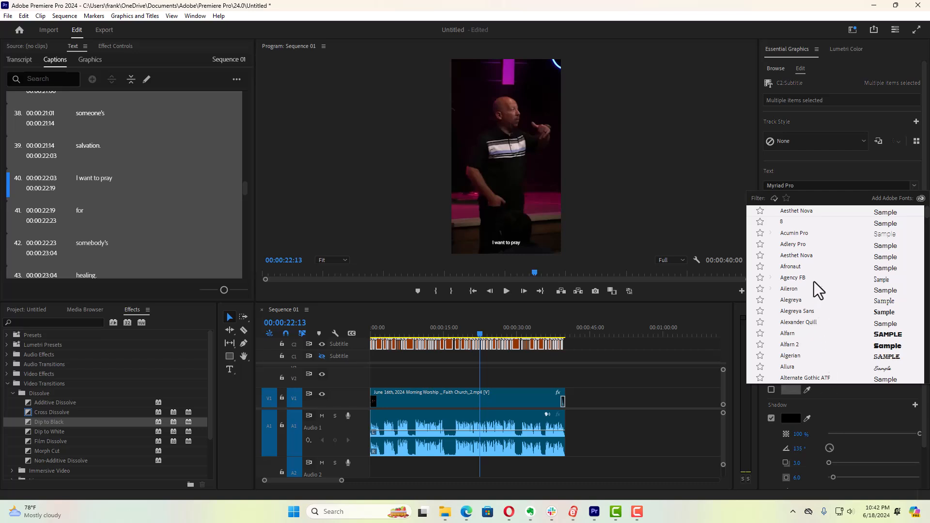
left_click(811, 256)
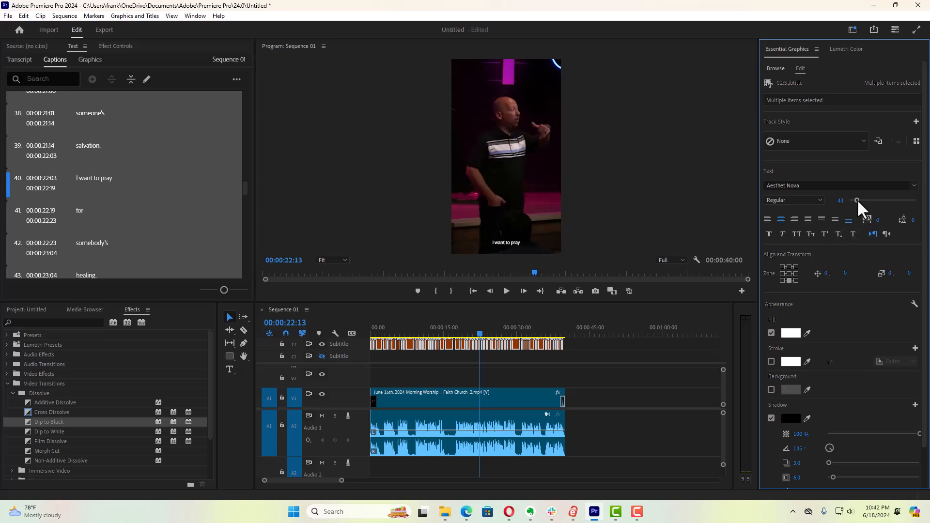
left_click_drag(858, 199, 865, 198)
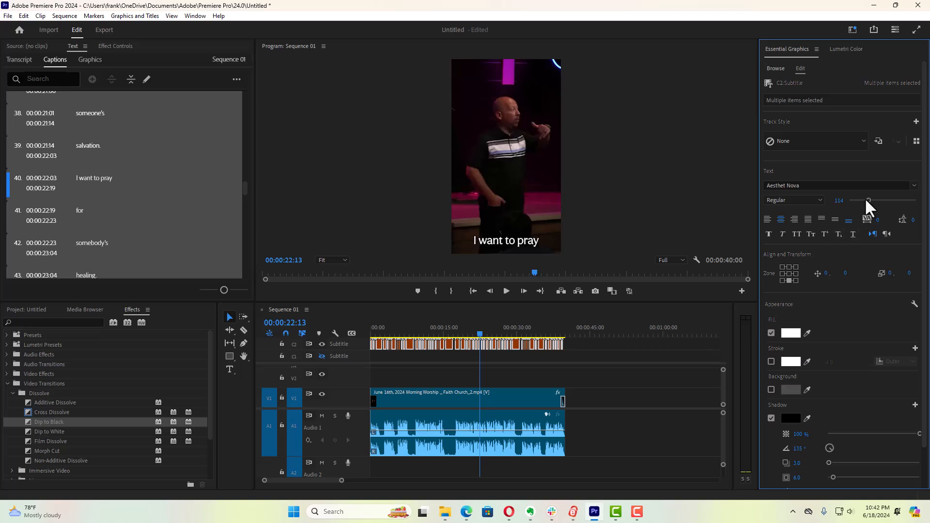
Change the fill color of the selected captions to bright yellow-green D2FF00
left_click(791, 333)
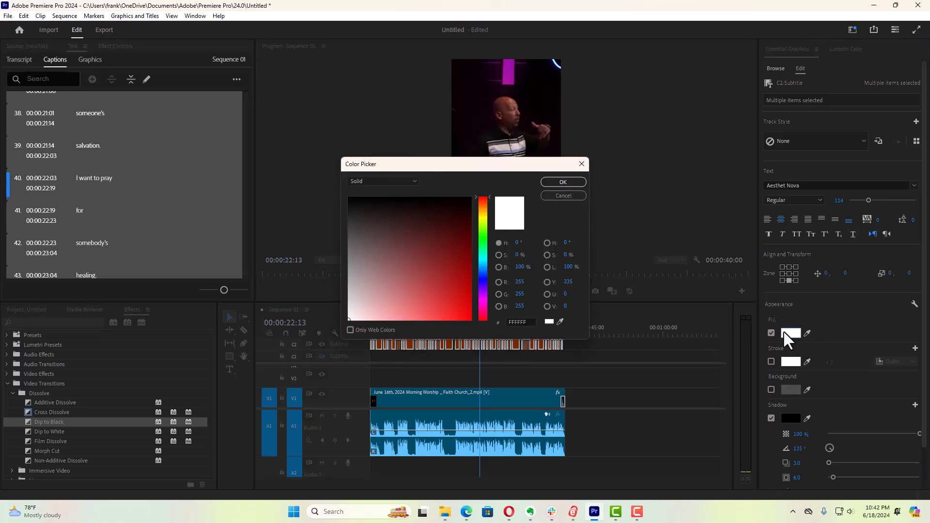
left_click_drag(490, 199, 486, 220)
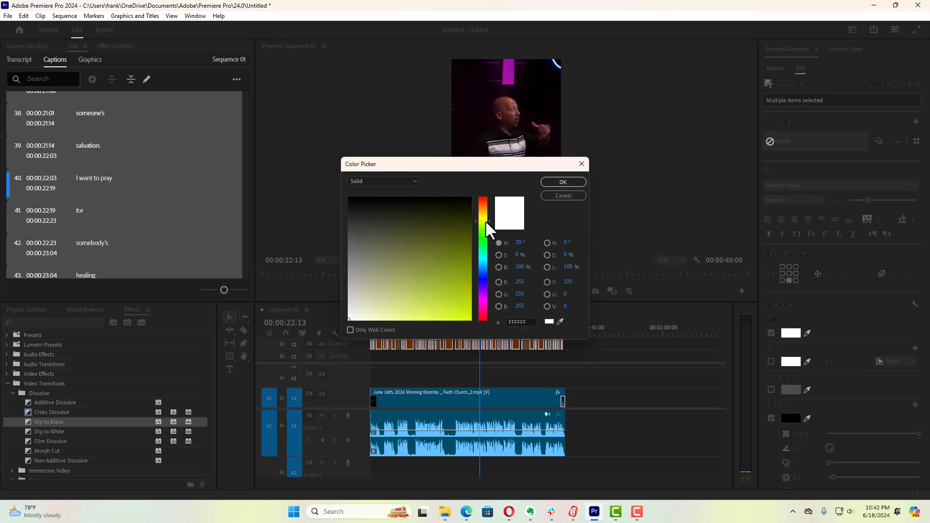
mouse_move(472, 308)
left_mouse_down()
mouse_move(465, 316)
mouse_move(476, 330)
left_mouse_up()
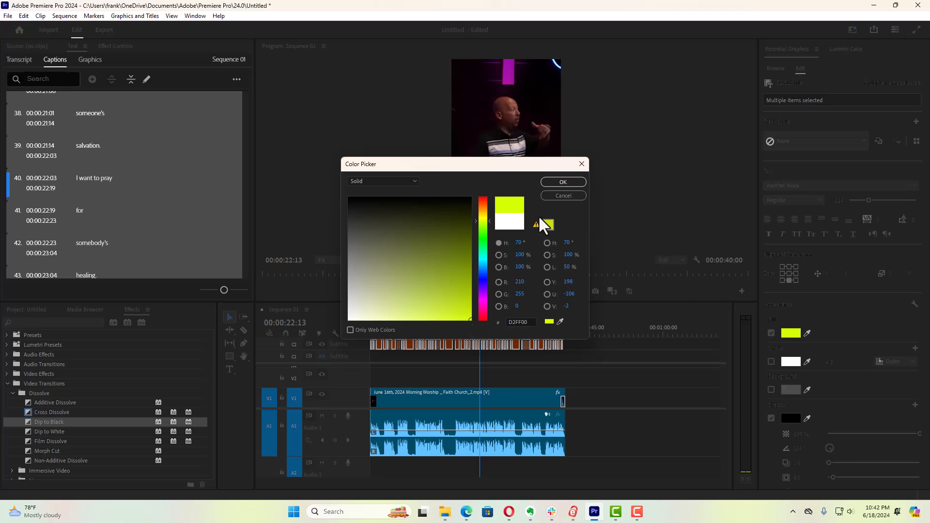
left_click(560, 184)
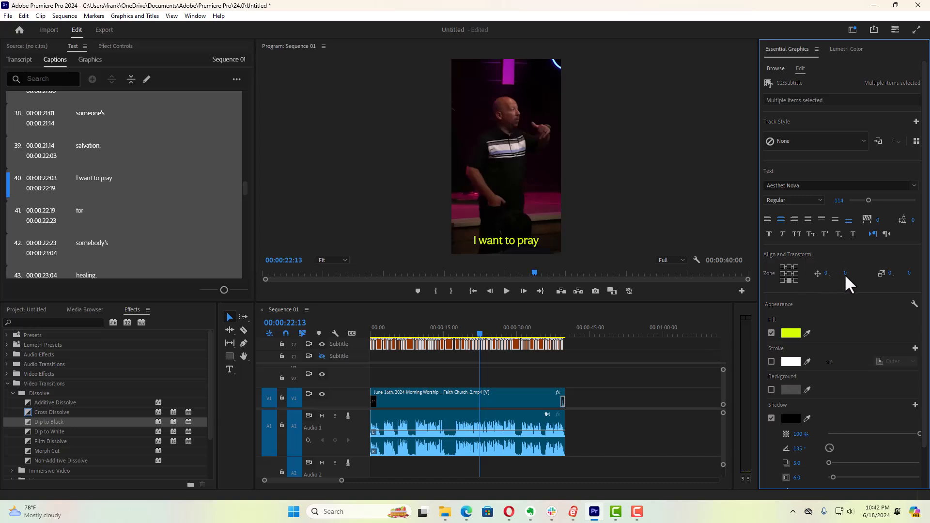
Raise the selected captions to a vertical position of -321 and enlarge their font size to 140
left_click_drag(845, 273, 692, 283)
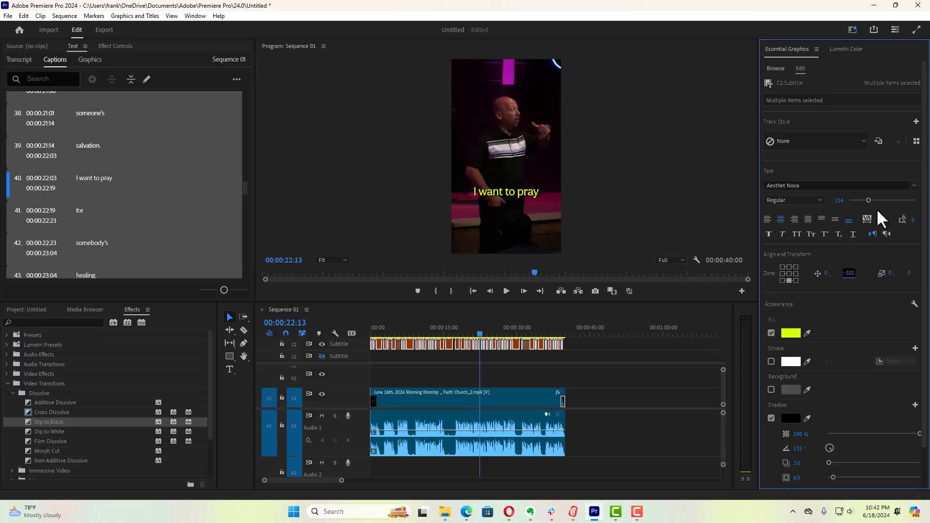
left_click_drag(867, 200, 870, 199)
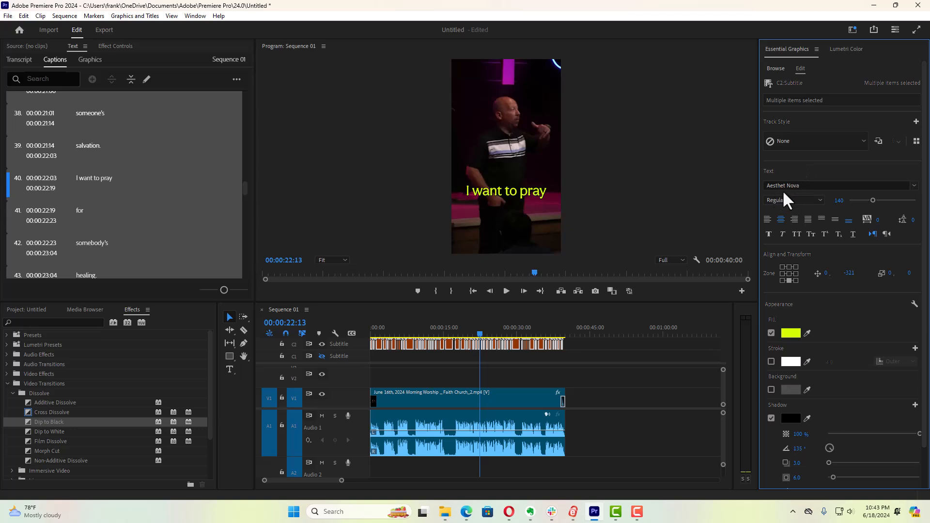
Check the hex code of the selected captions' fill color without changing it
left_click(790, 333)
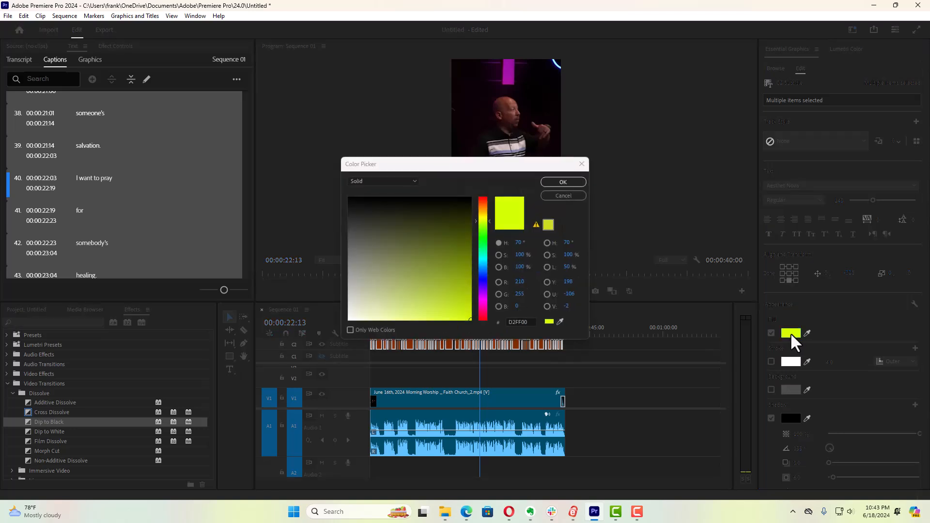
left_click(514, 322)
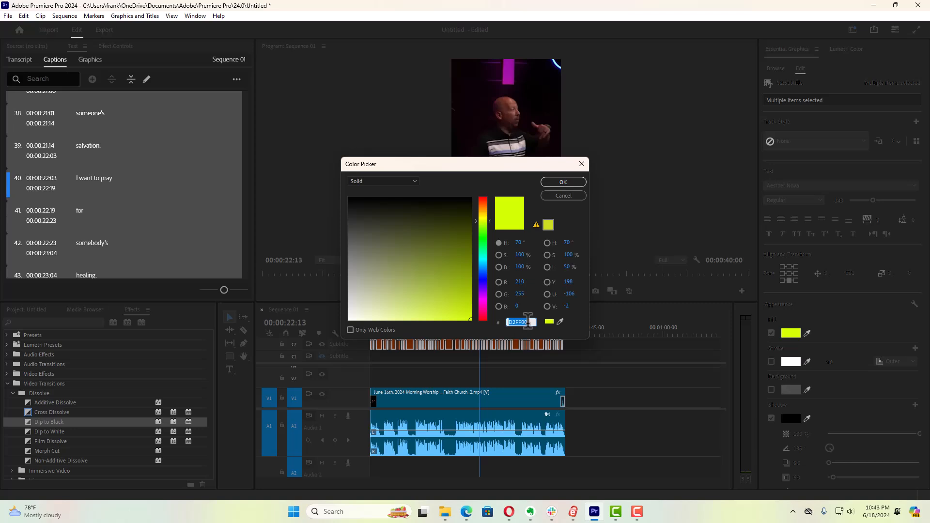
left_click(563, 193)
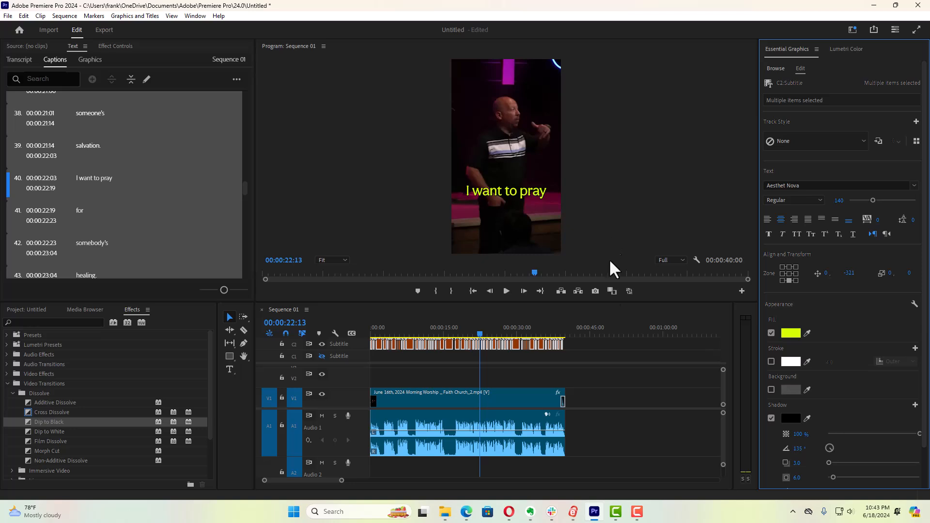
Return the playhead to the start of the sequence and open its media export settings
left_click_drag(479, 333, 346, 340)
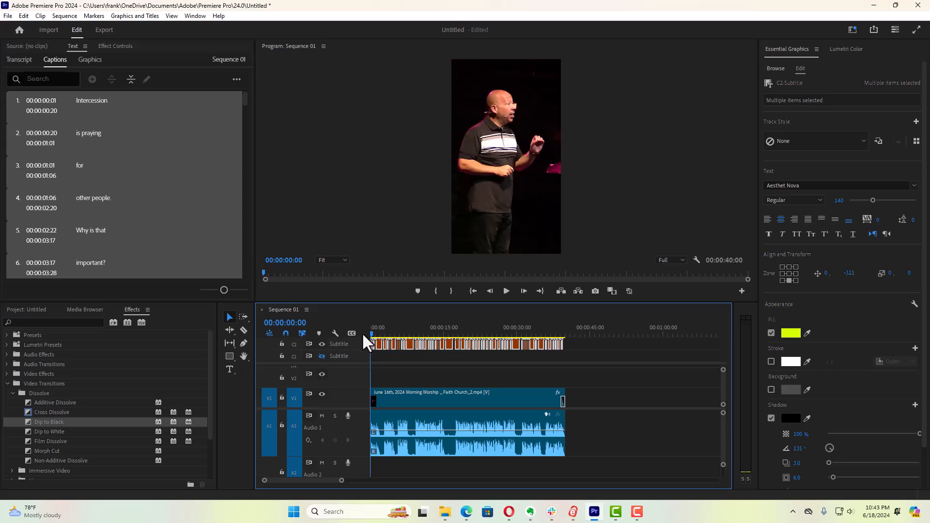
scroll(149, 155, "down", 4)
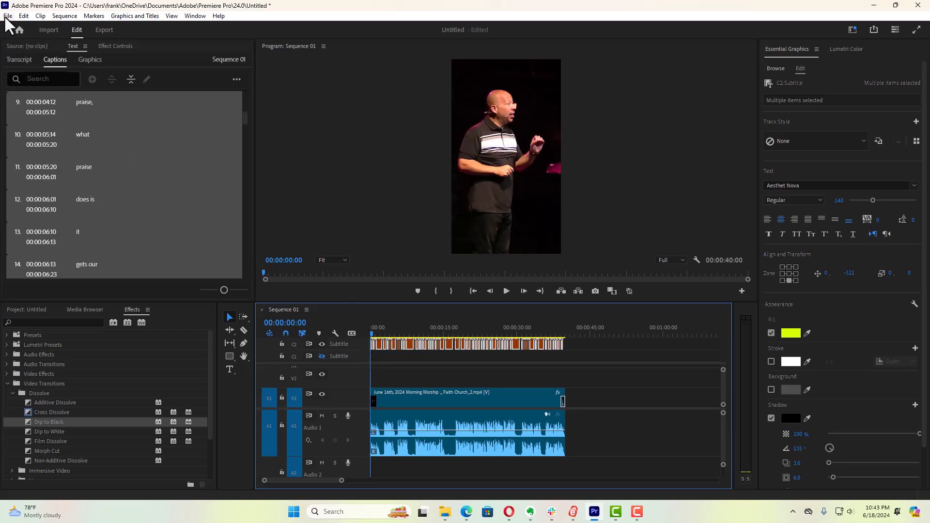
left_click(8, 16)
mouse_move(42, 298)
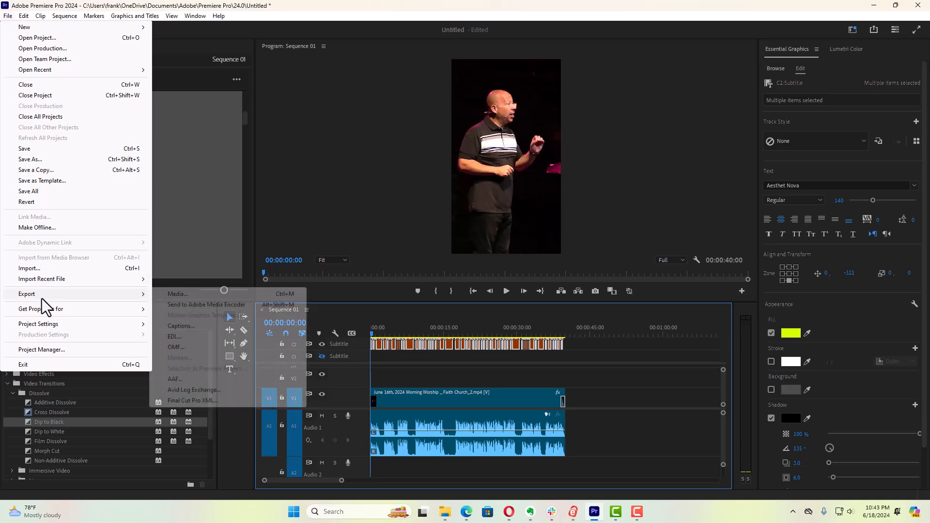
left_click(193, 295)
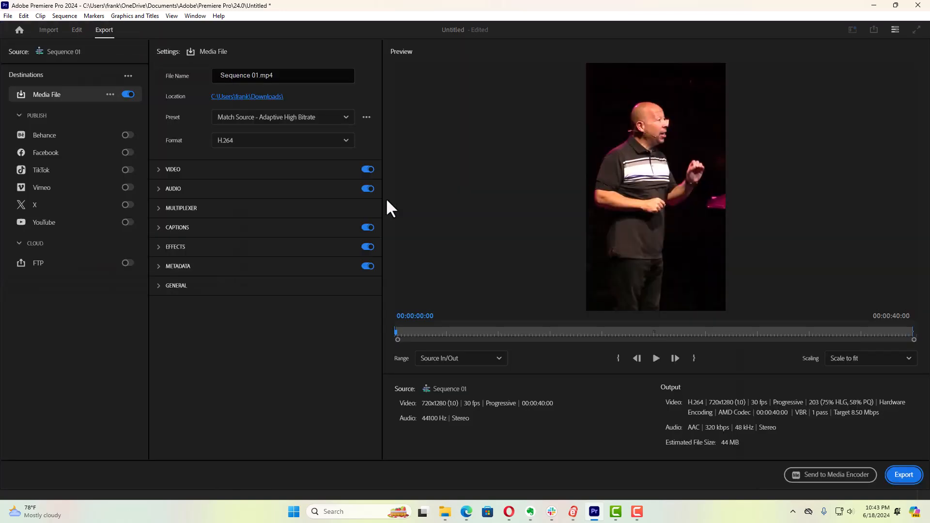
Name the exported video file Parts-of-Prayer-Part-Two.mp4
left_click_drag(259, 75, 204, 77)
type("Parts")
type("-o")
type("f")
type("-Pra")
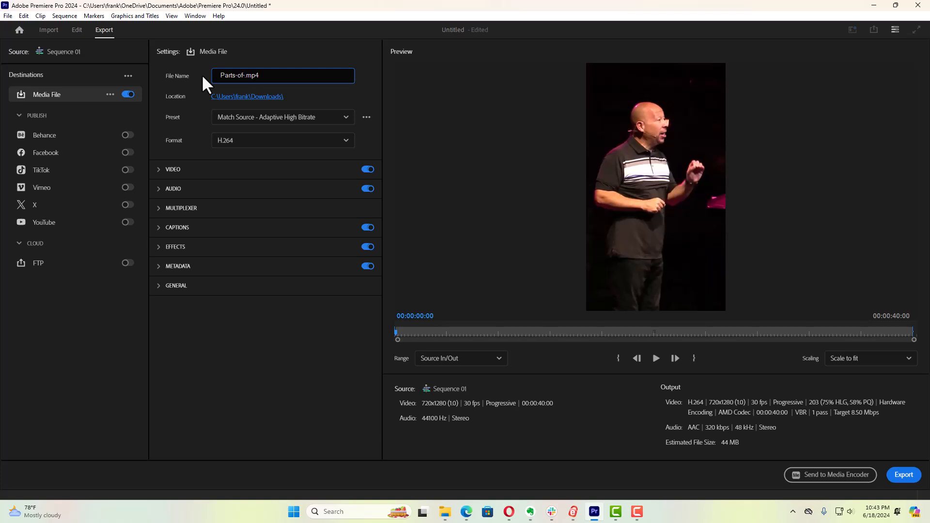
type("yer-Part-Two")
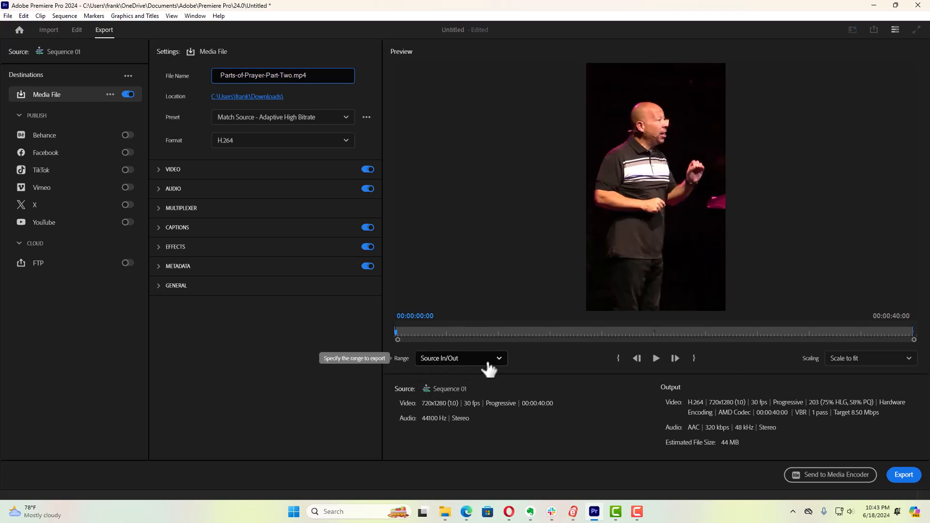
Set the export range to Entire Source and start exporting the video
left_click(498, 364)
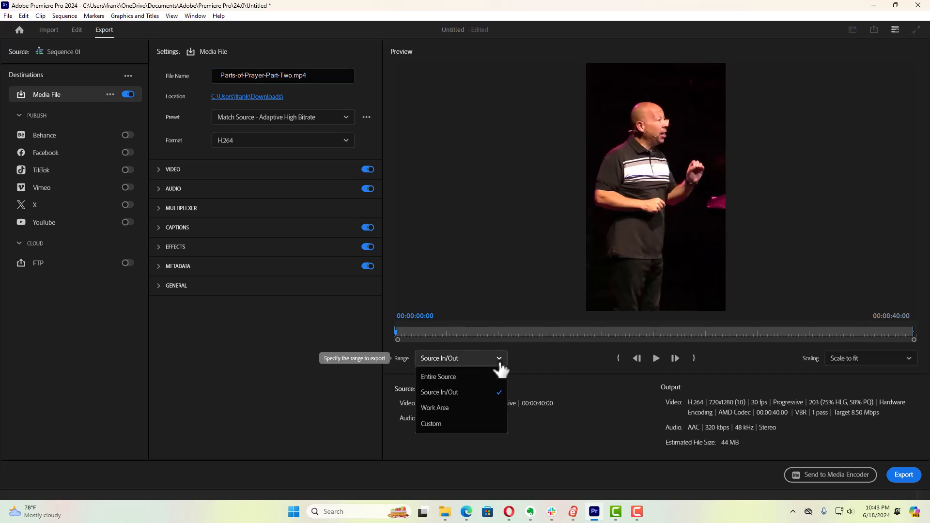
left_click(433, 378)
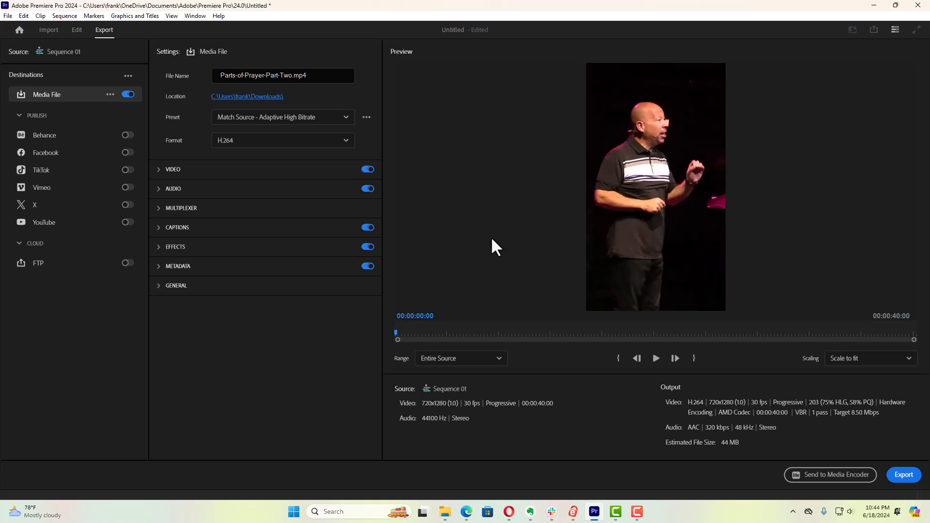
left_click(908, 477)
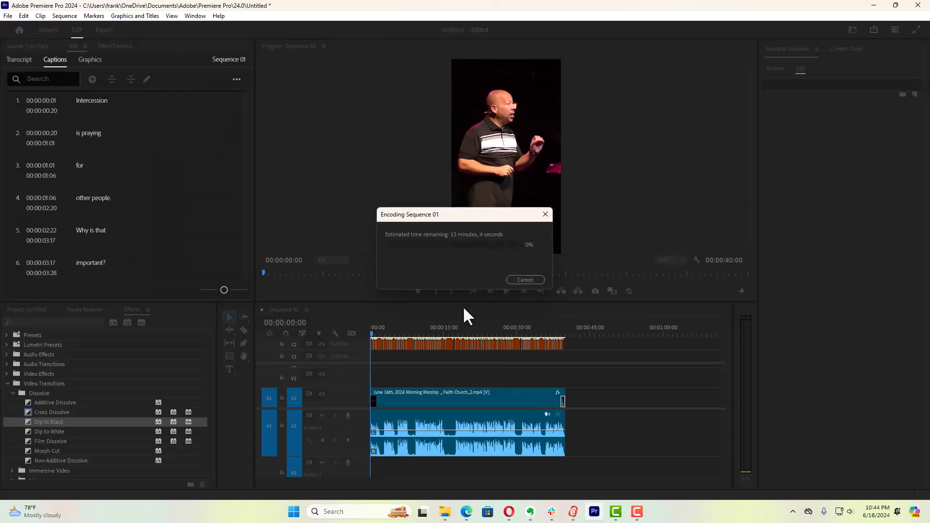